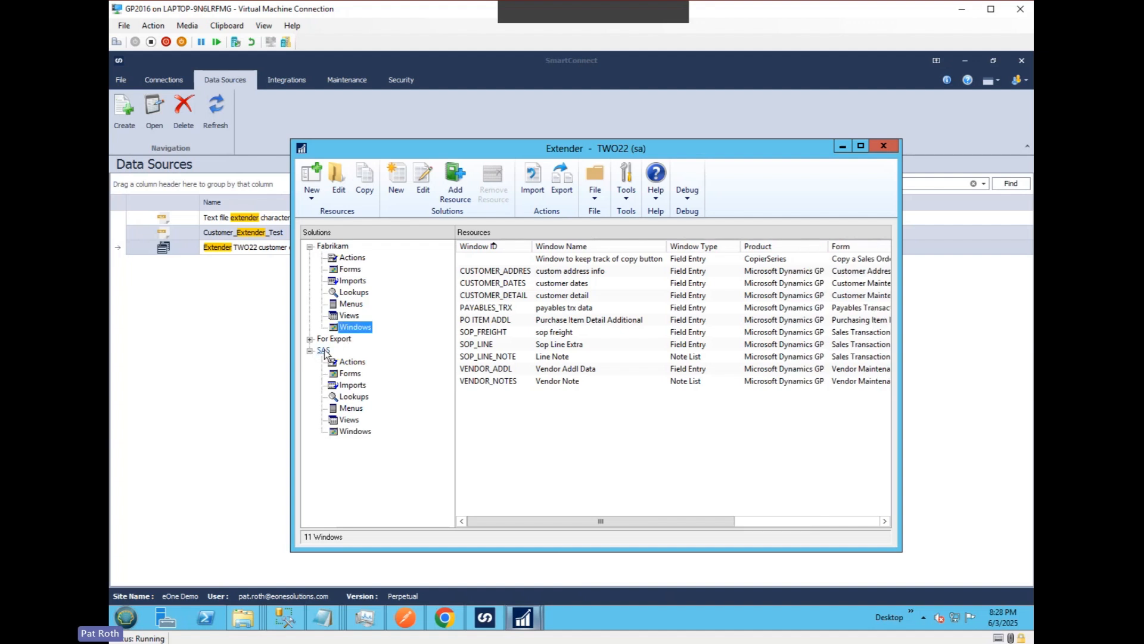
Open the SOP_FREIGHT window definition in Extender, review its fields and key field, and close it.
left_click(488, 335)
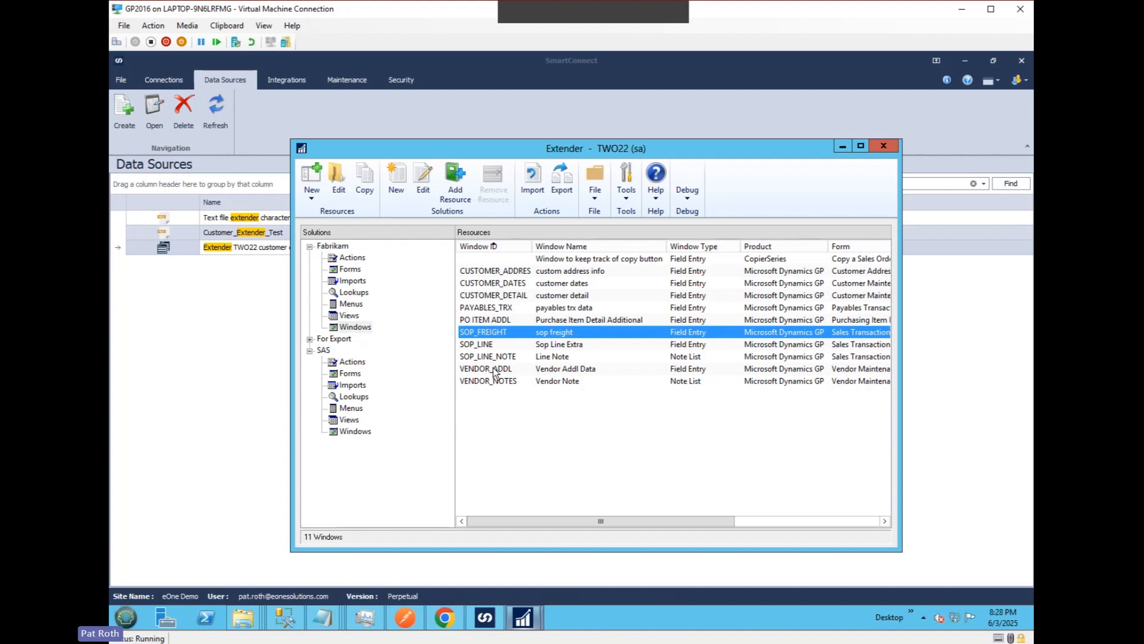
double_click(494, 335)
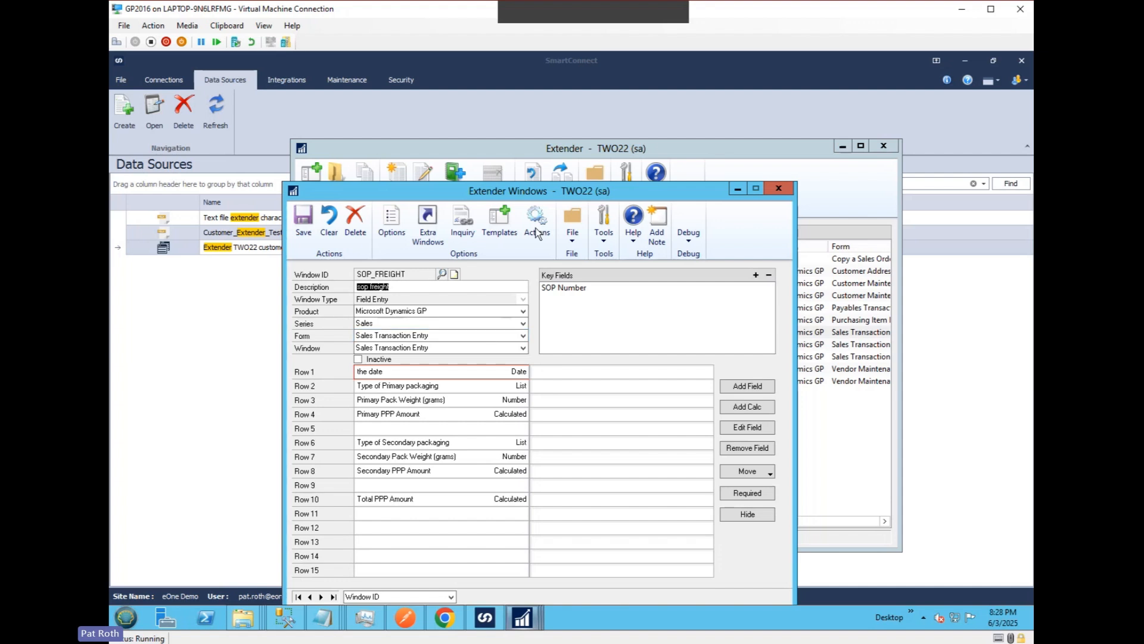
left_click_drag(572, 199, 601, 128)
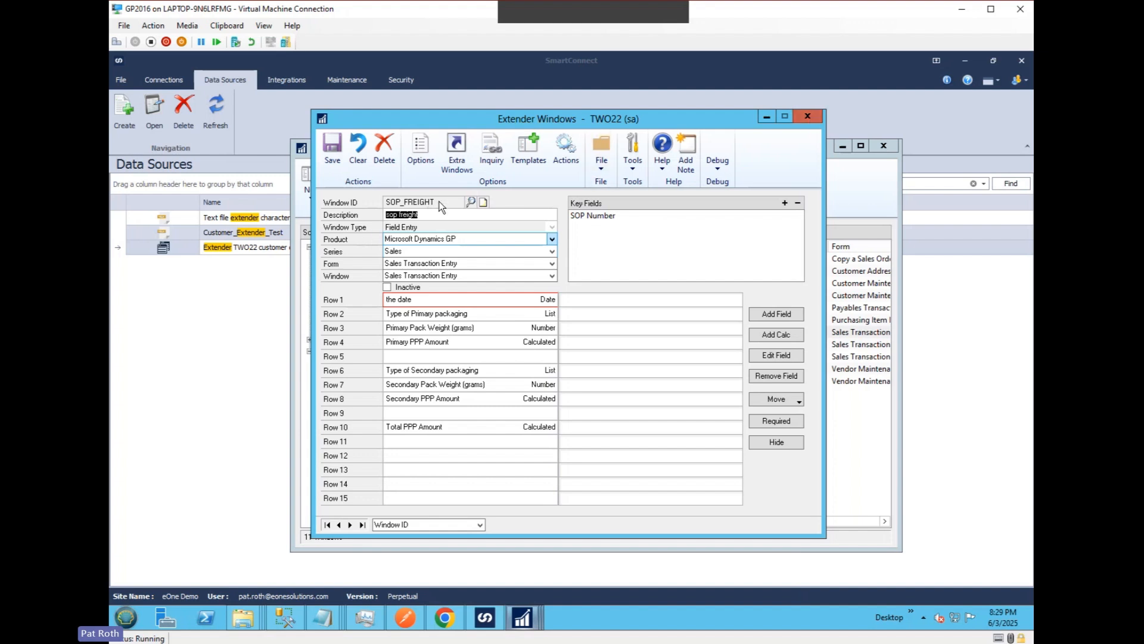
left_click(808, 117)
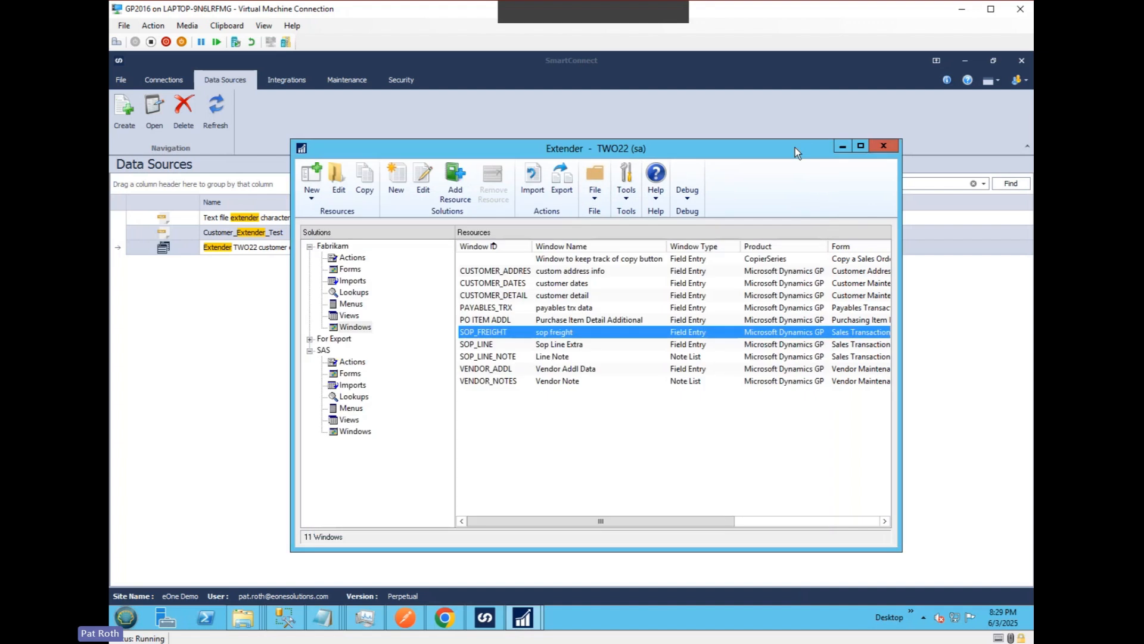
Switch to SmartConnect and review the setup of the "Extender TWO22 customer dates" data source, saving it on exit.
left_click(605, 108)
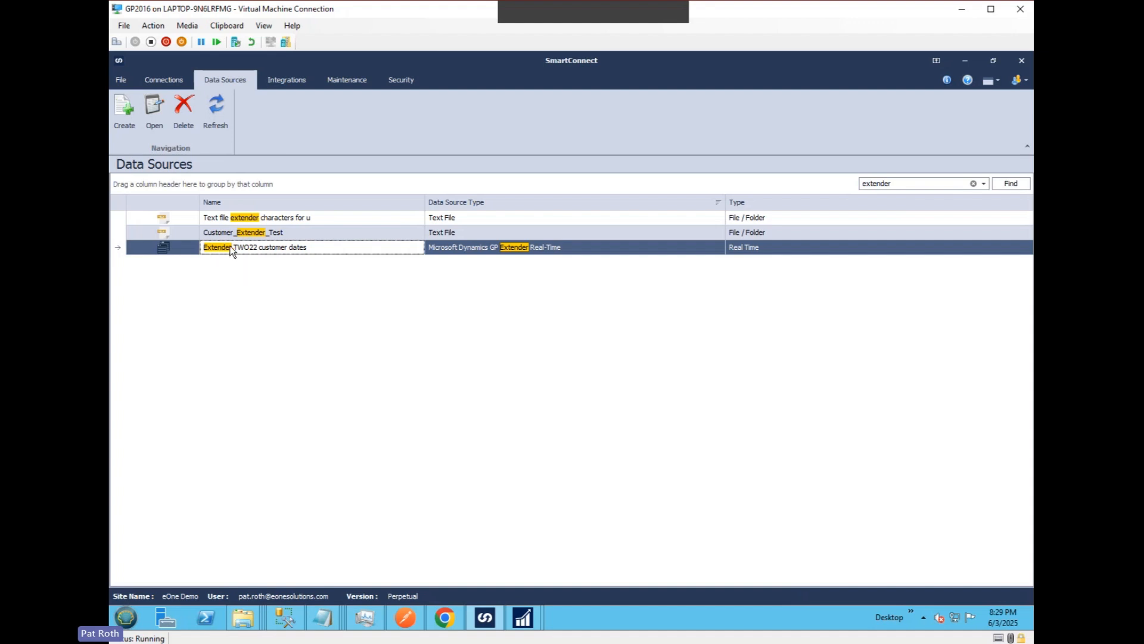
double_click(507, 248)
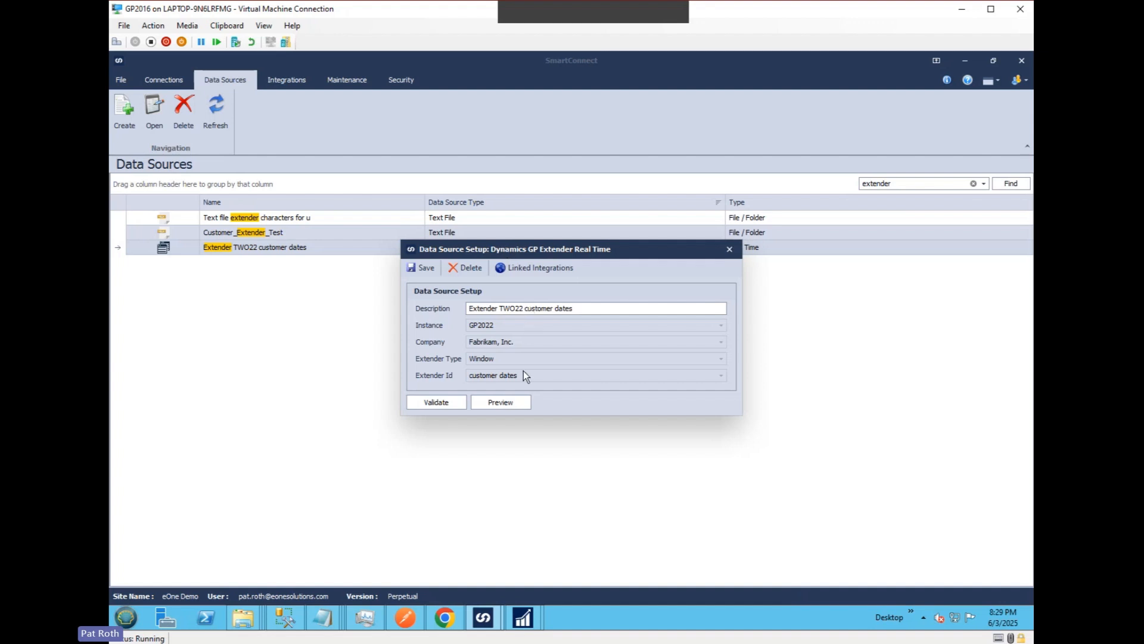
left_click(523, 376)
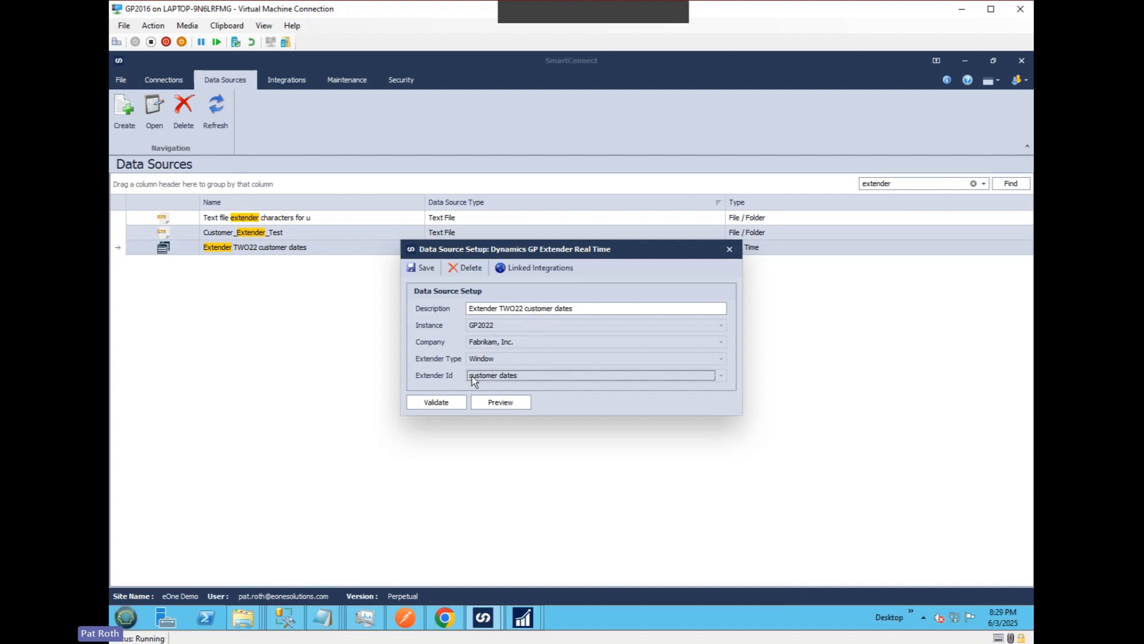
left_click(425, 268)
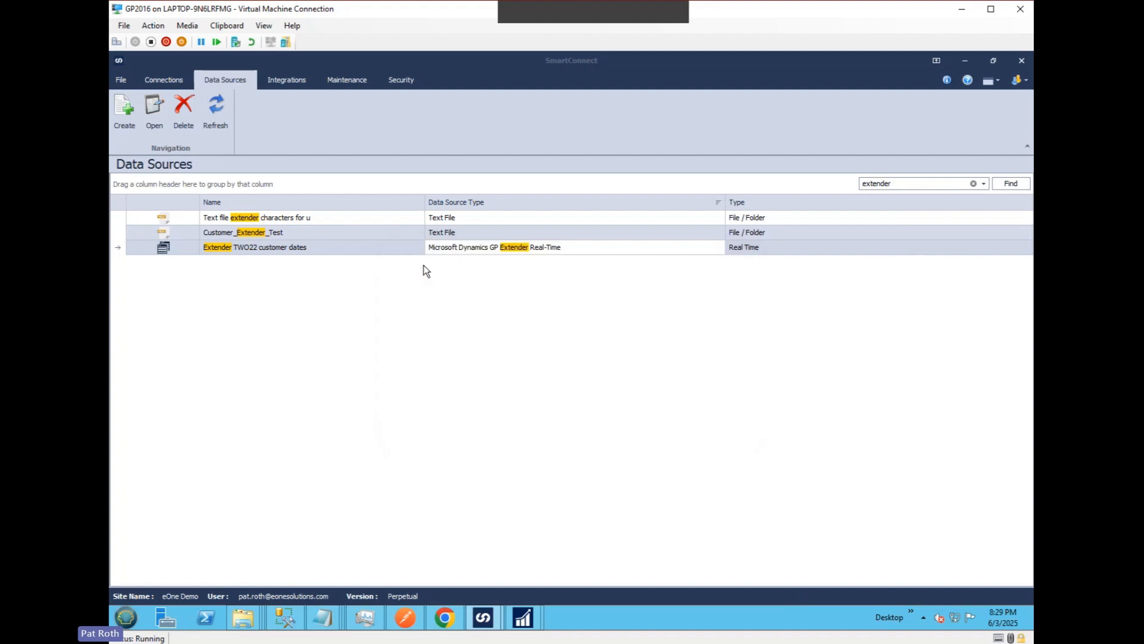
Create a real-time data source of type Microsoft Dynamics GP Extender Real-Time with the description "extender freight".
left_click(122, 113)
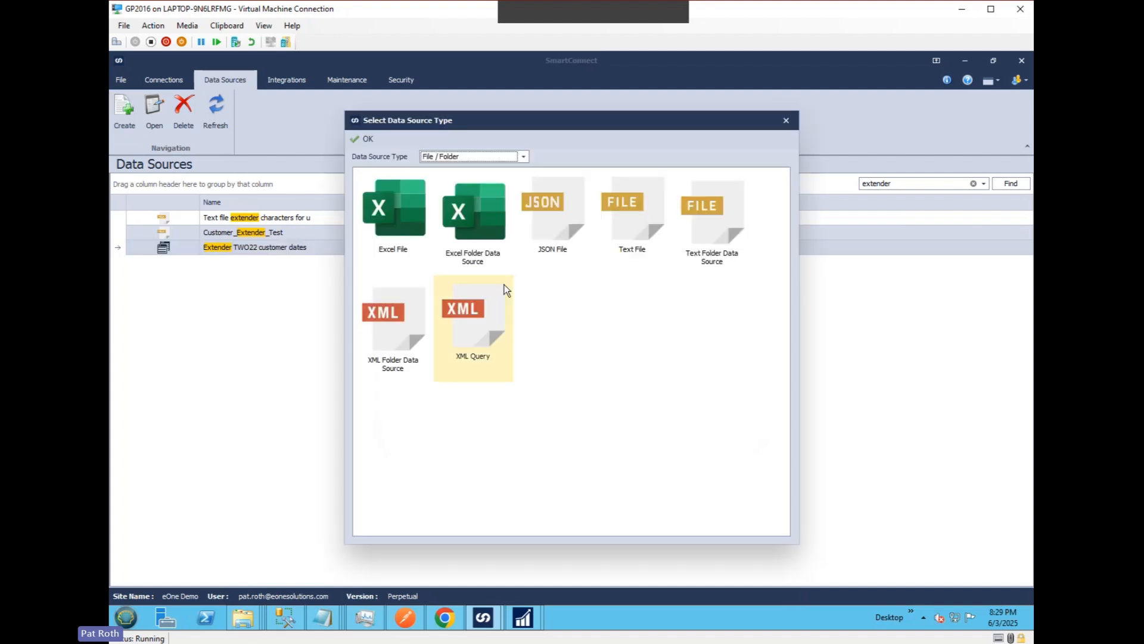
left_click(465, 156)
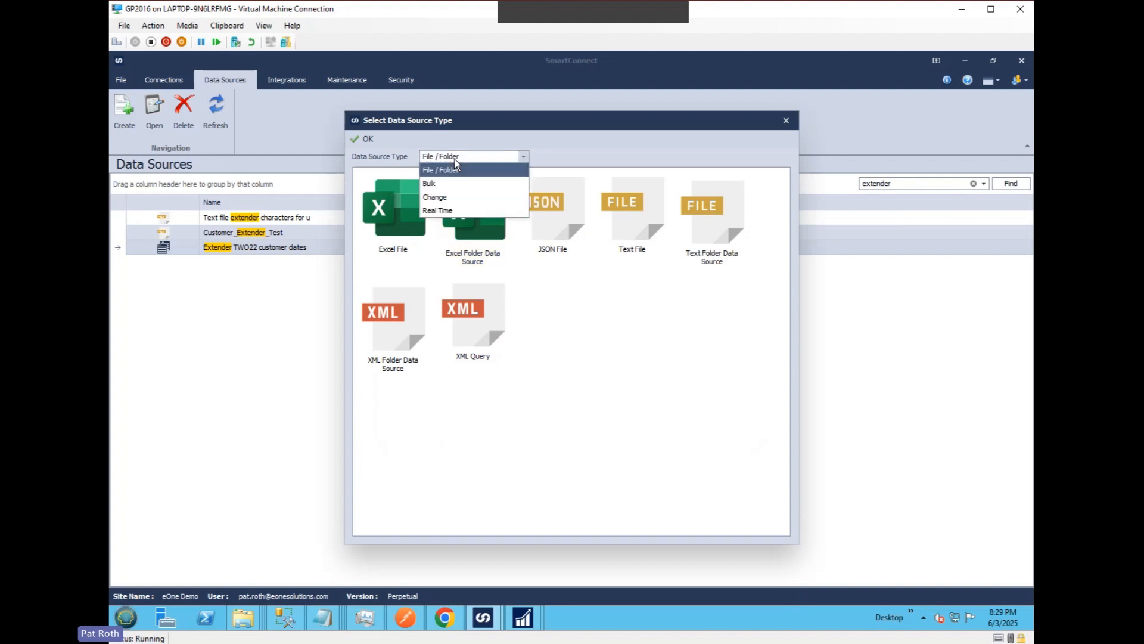
left_click(442, 212)
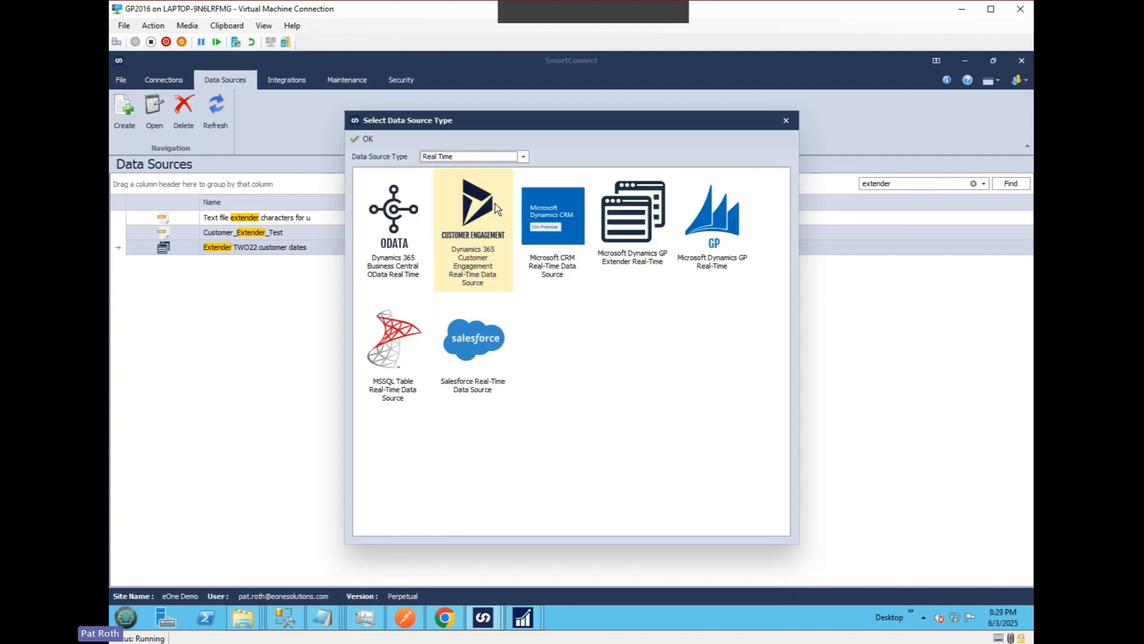
double_click(630, 238)
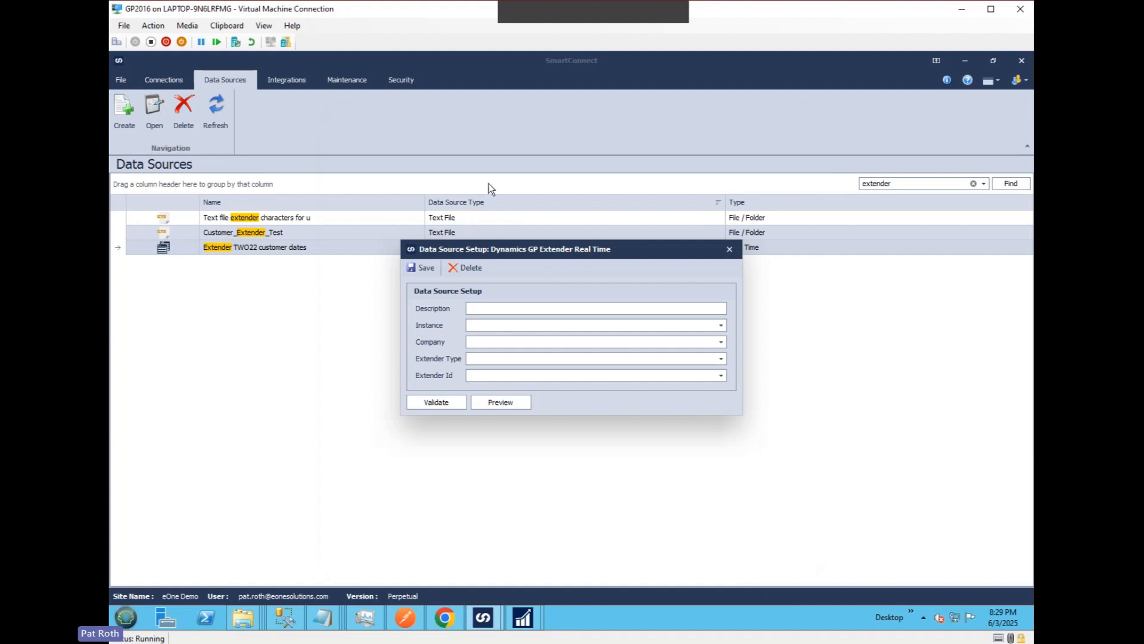
type("extender f")
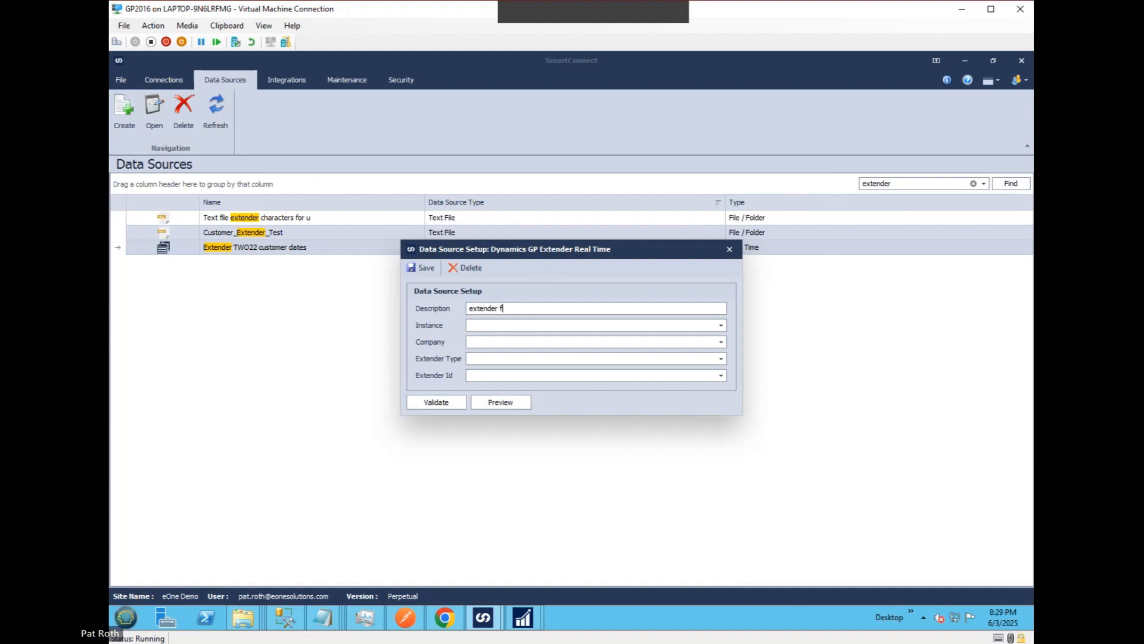
type("reight")
key("Tab")
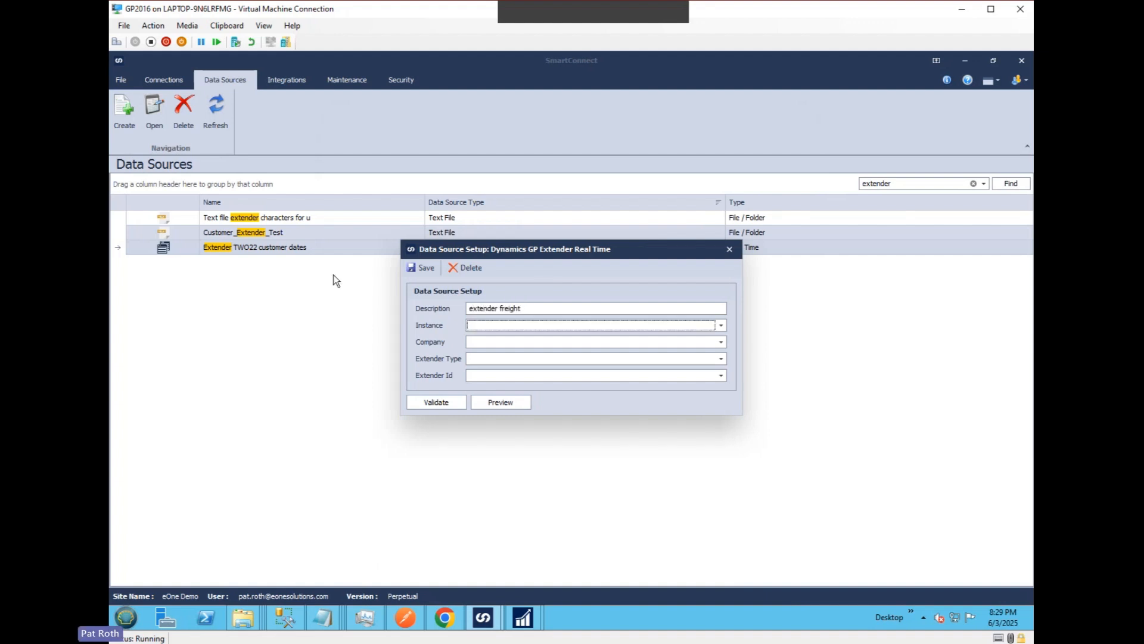
Set the data source's instance to GP2022, company to Fabrikam, Inc. and Extender type to Window.
left_click(475, 325)
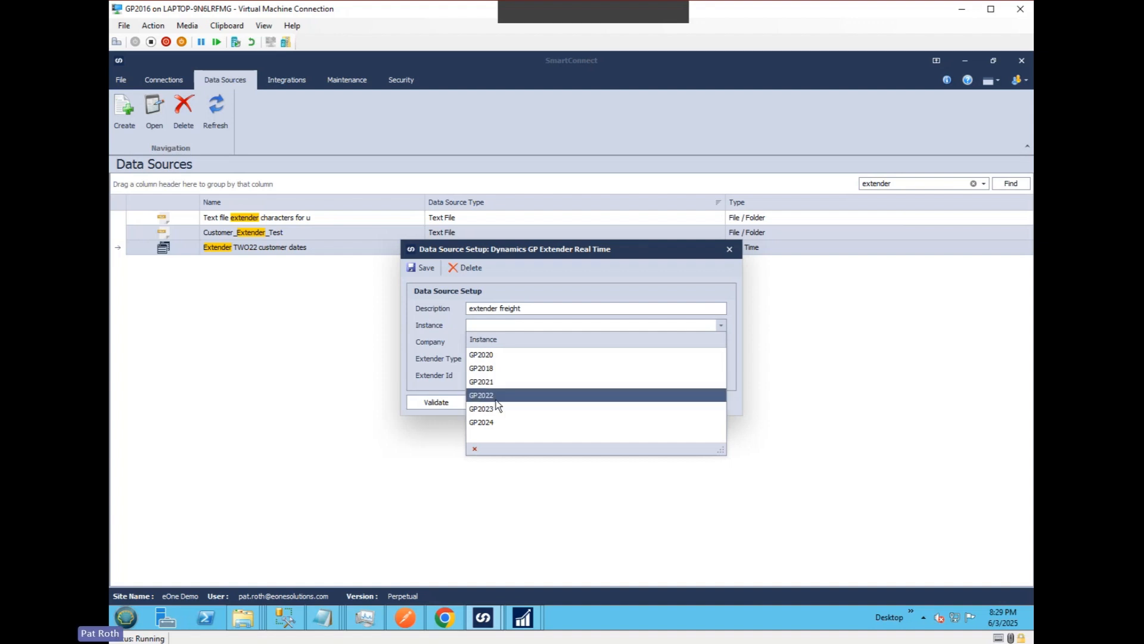
left_click(491, 393)
left_click(488, 344)
left_click(489, 371)
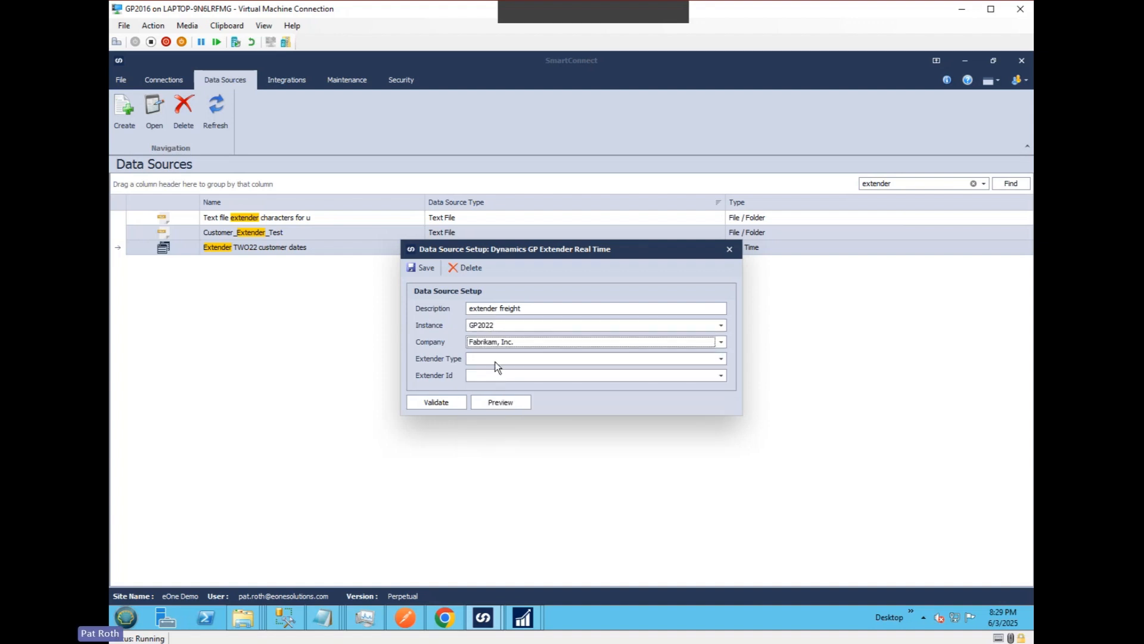
left_click(495, 360)
left_click(496, 388)
Check which Extender IDs are offered for the data source and reselect Window as the Extender type.
left_click(498, 378)
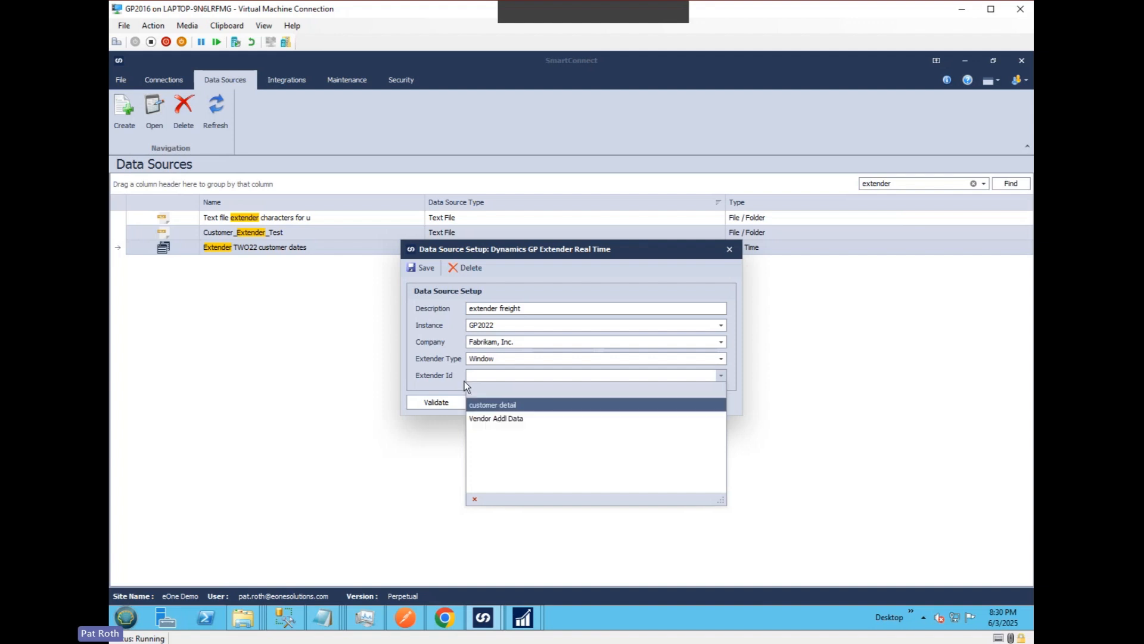
left_click(431, 361)
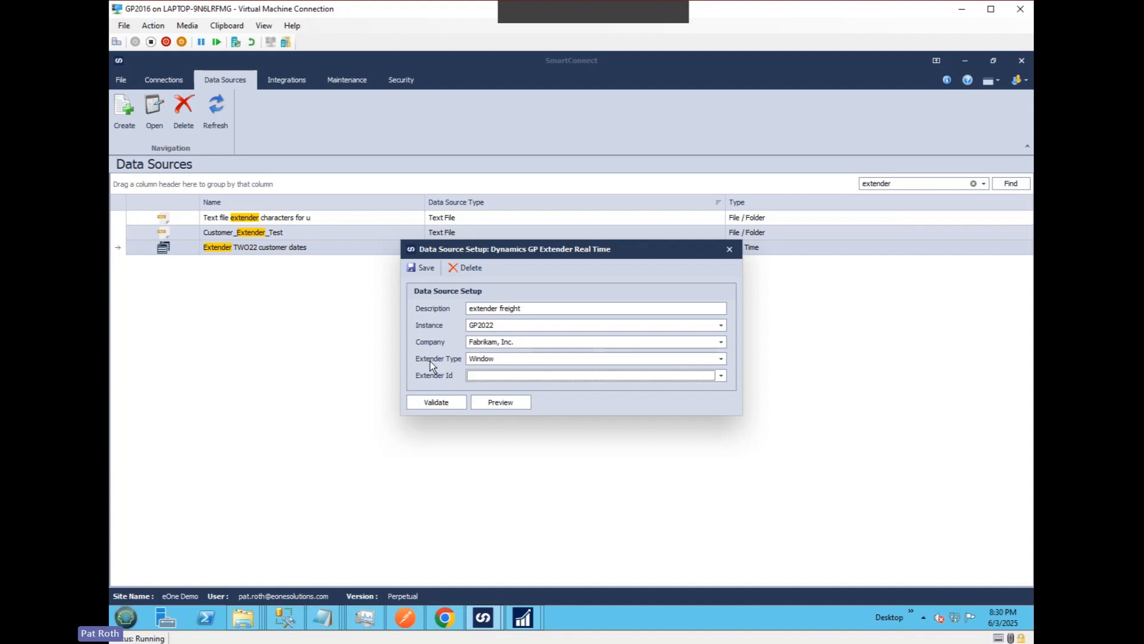
left_click(496, 359)
left_click(493, 388)
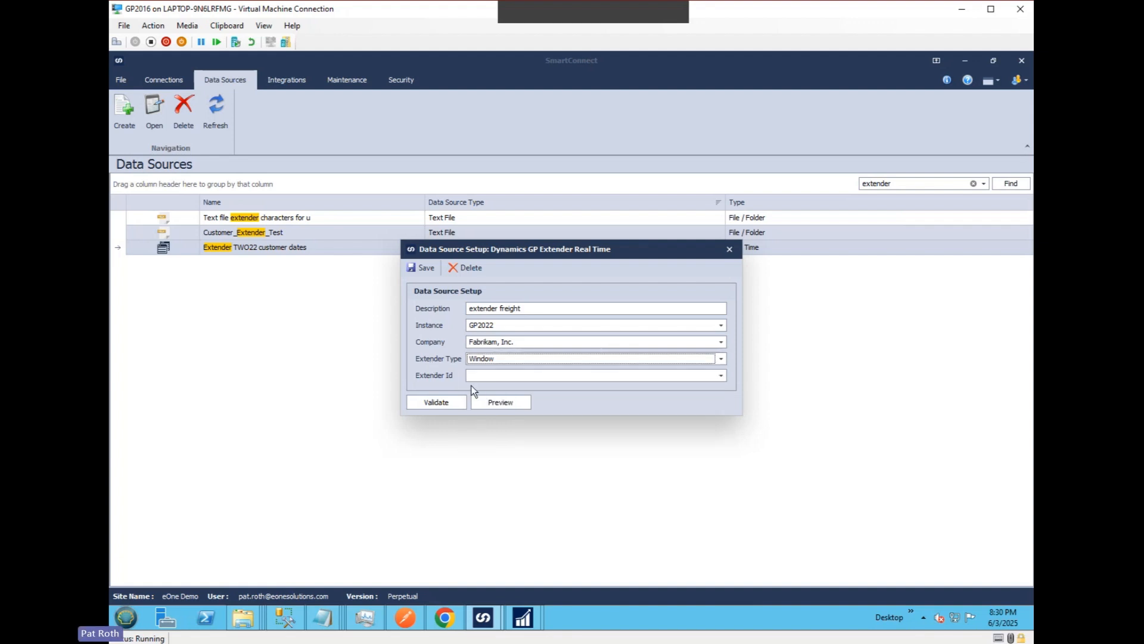
Switch to SQL Server Management Studio and execute the whole query that selects Extender window IDs and names from TWO22.
mouse_move(285, 626)
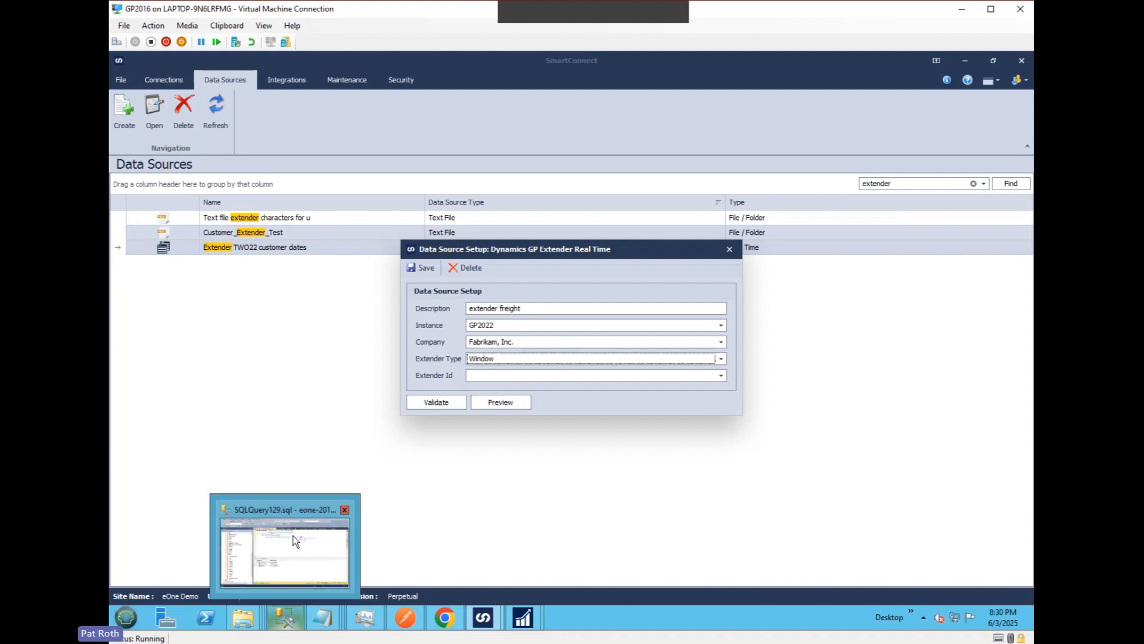
left_click(285, 551)
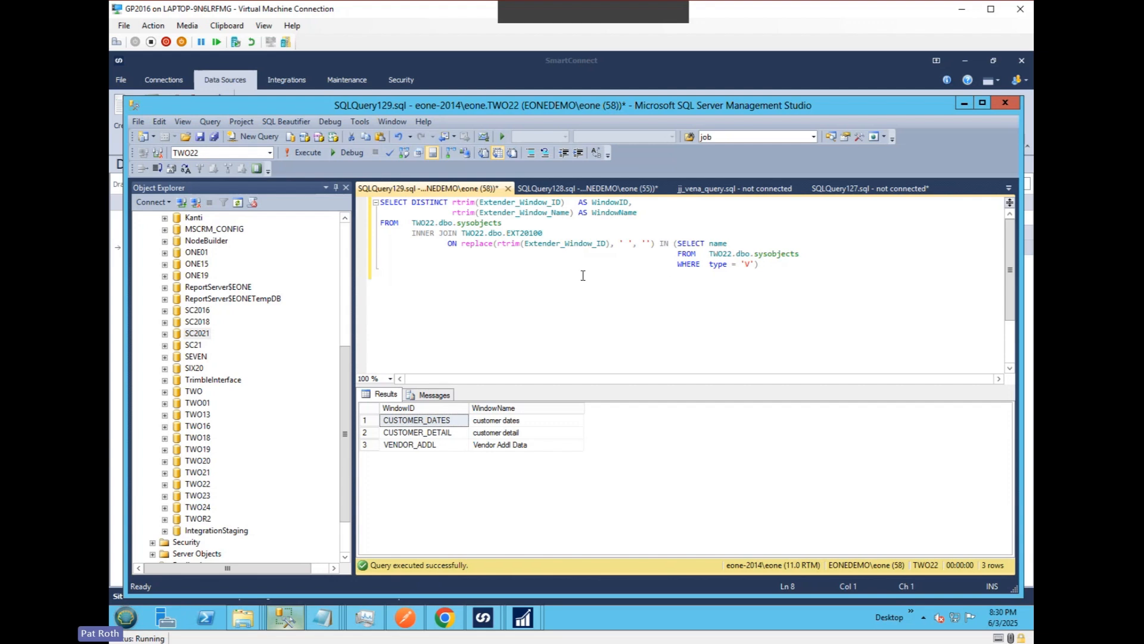
left_click(466, 233)
left_click_drag(677, 274, 339, 204)
left_click(312, 152)
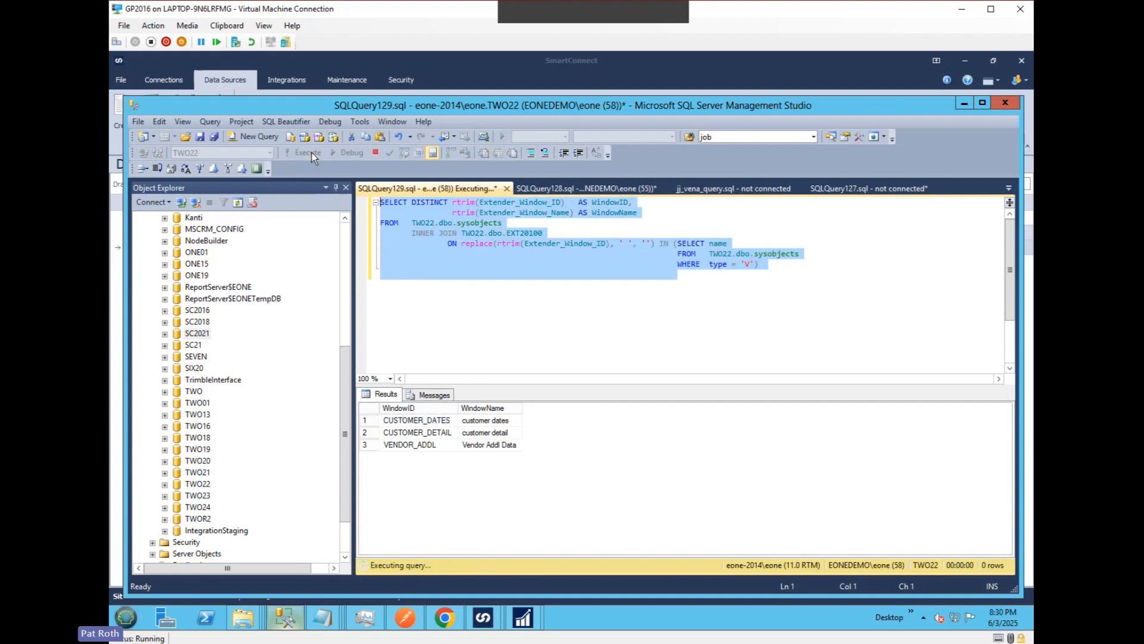
Examine the query's sysobjects and EXT20100 tables, its view-name subquery and the returned window rows.
left_click(412, 221)
left_click_drag(412, 222, 516, 224)
left_click(535, 233)
double_click(535, 233)
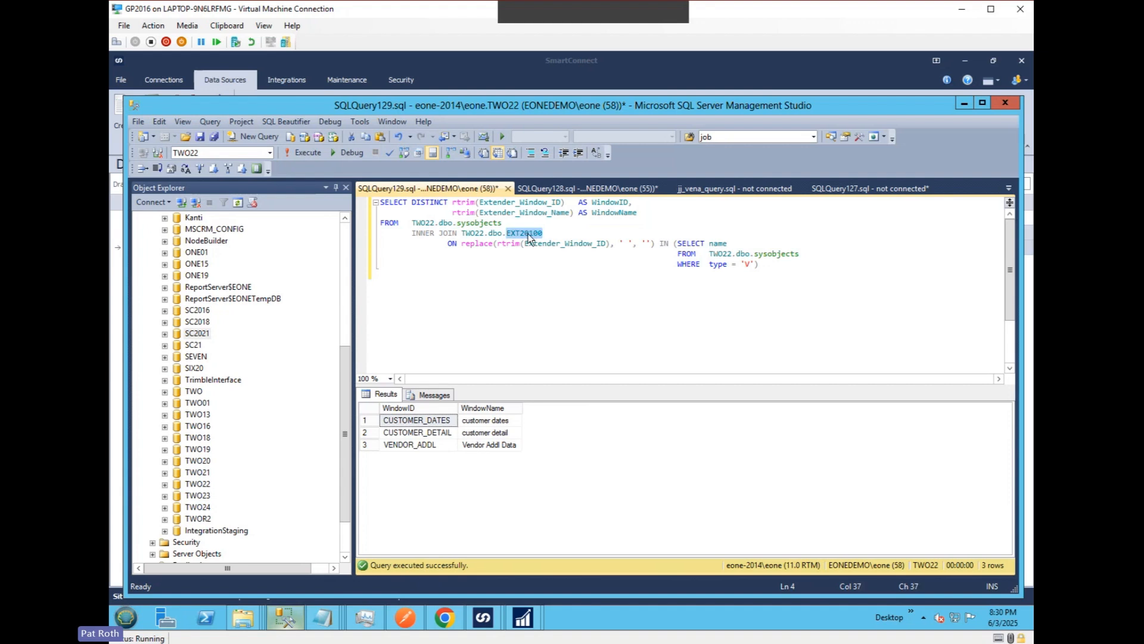
left_click_drag(769, 264, 681, 250)
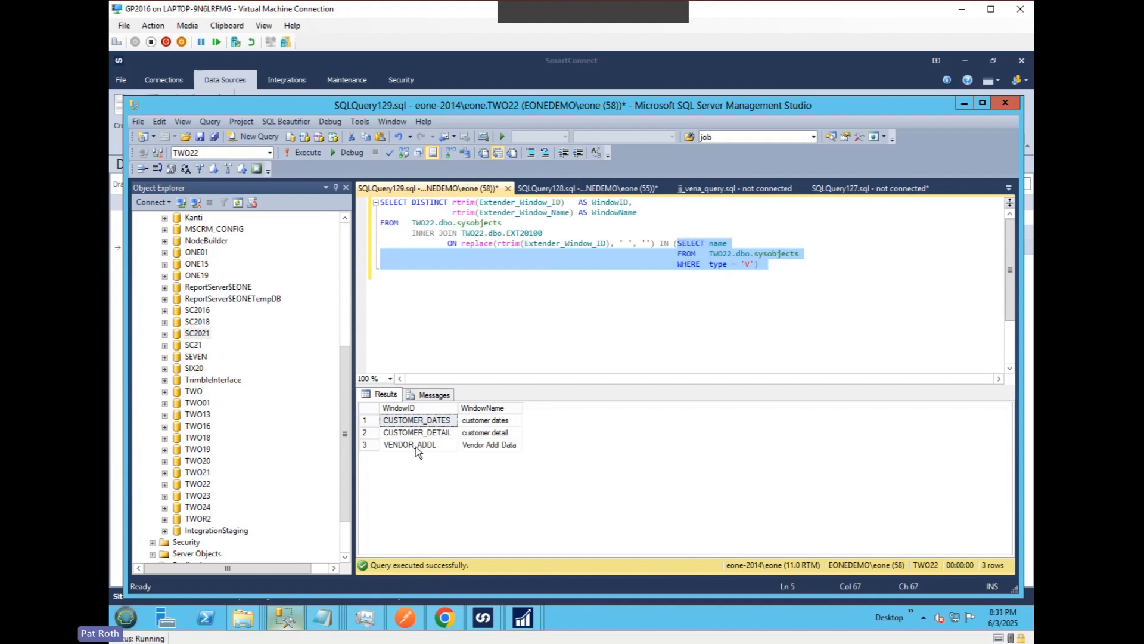
left_click_drag(416, 445, 478, 436)
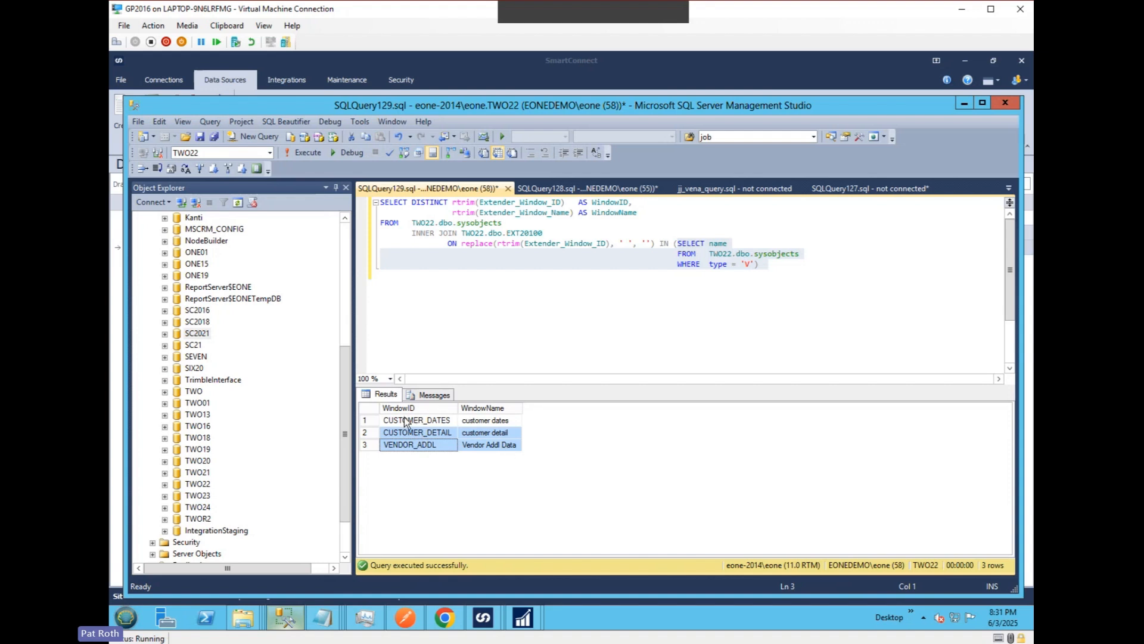
left_click_drag(406, 422, 480, 426)
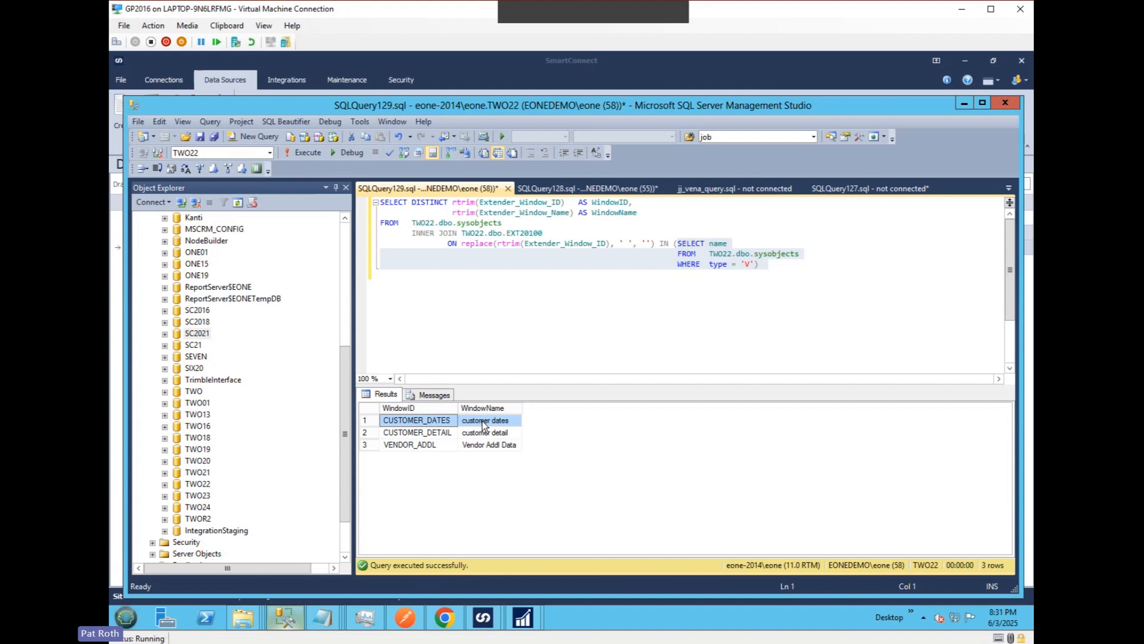
left_click(618, 306)
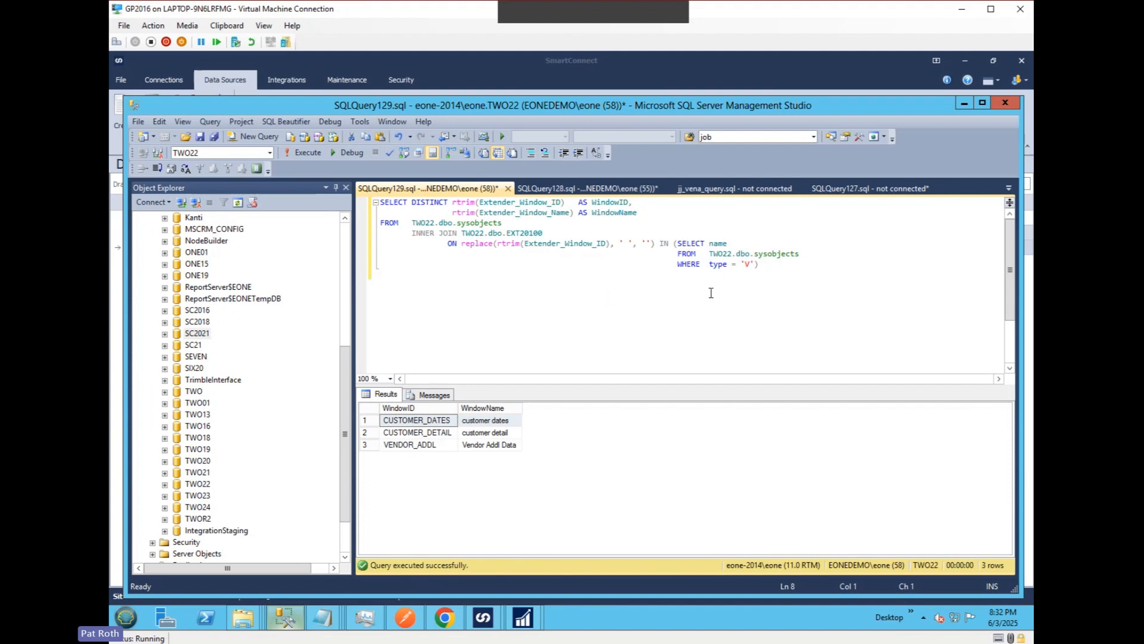
Switch to Extender and start a new view with the ID SOP_FREIGHT and the description "sop freight veiw", keeping the default SQL name.
mouse_move(522, 623)
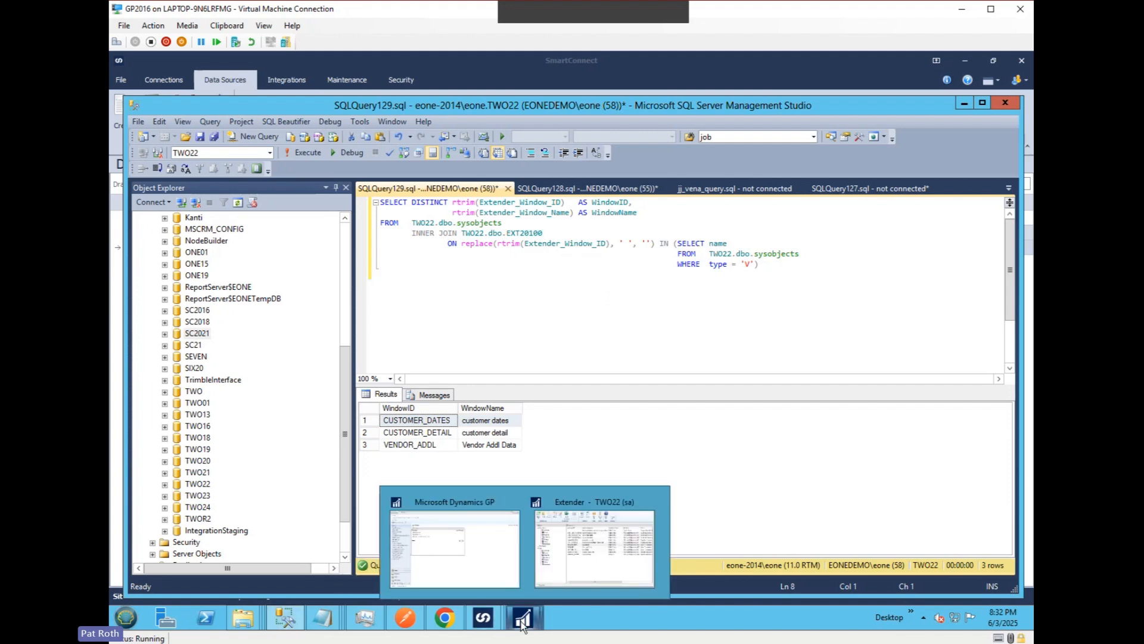
left_click(564, 575)
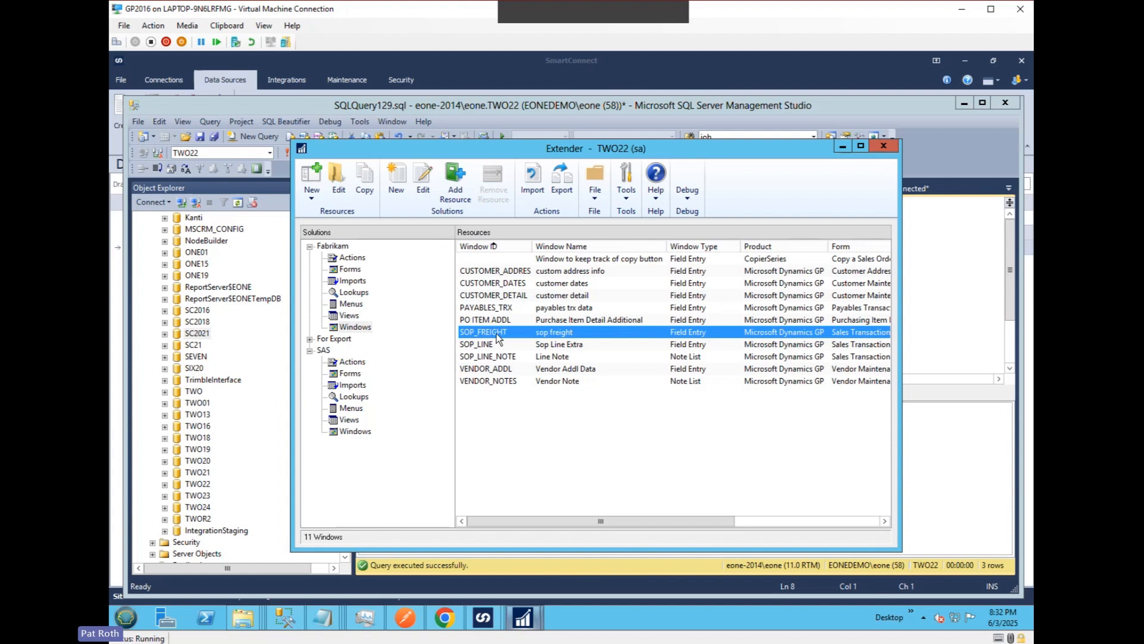
left_click(349, 316)
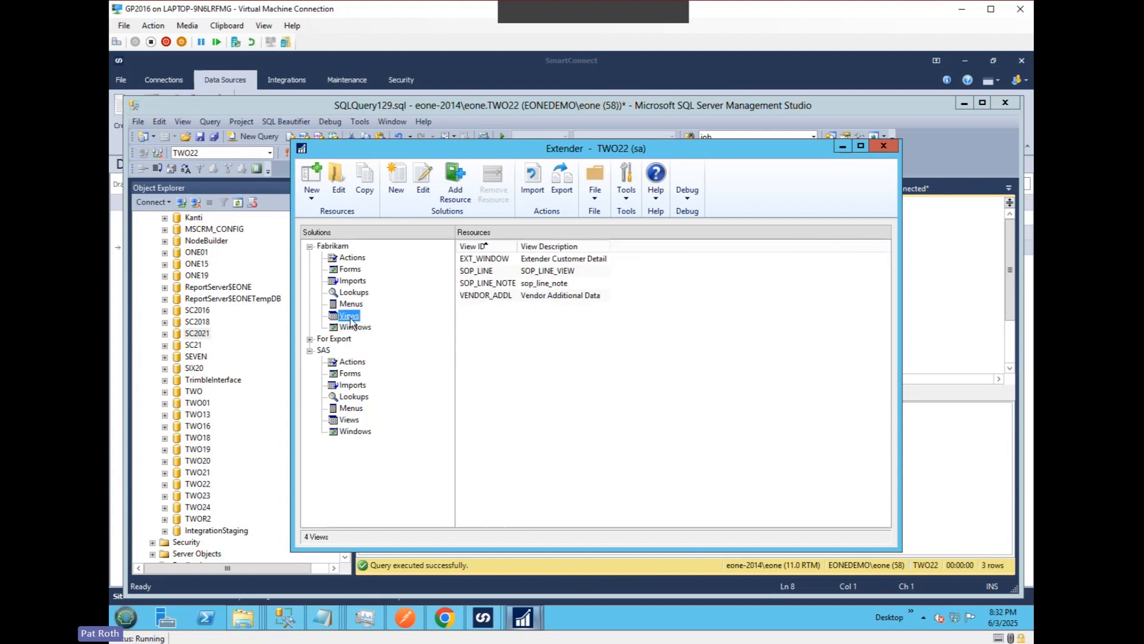
left_click(313, 200)
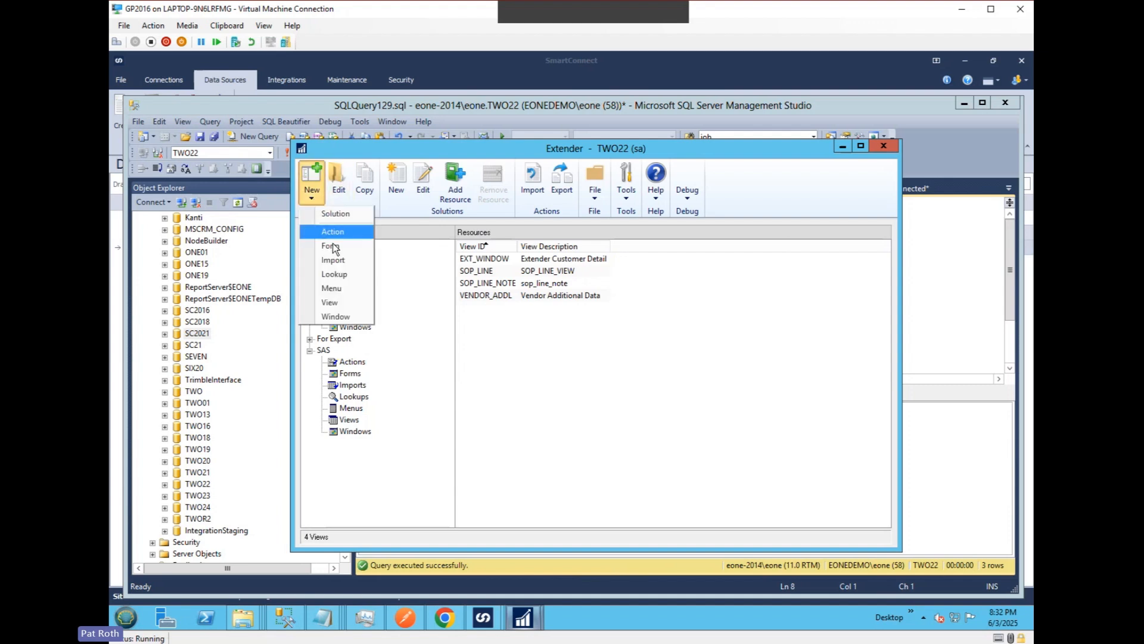
left_click(341, 305)
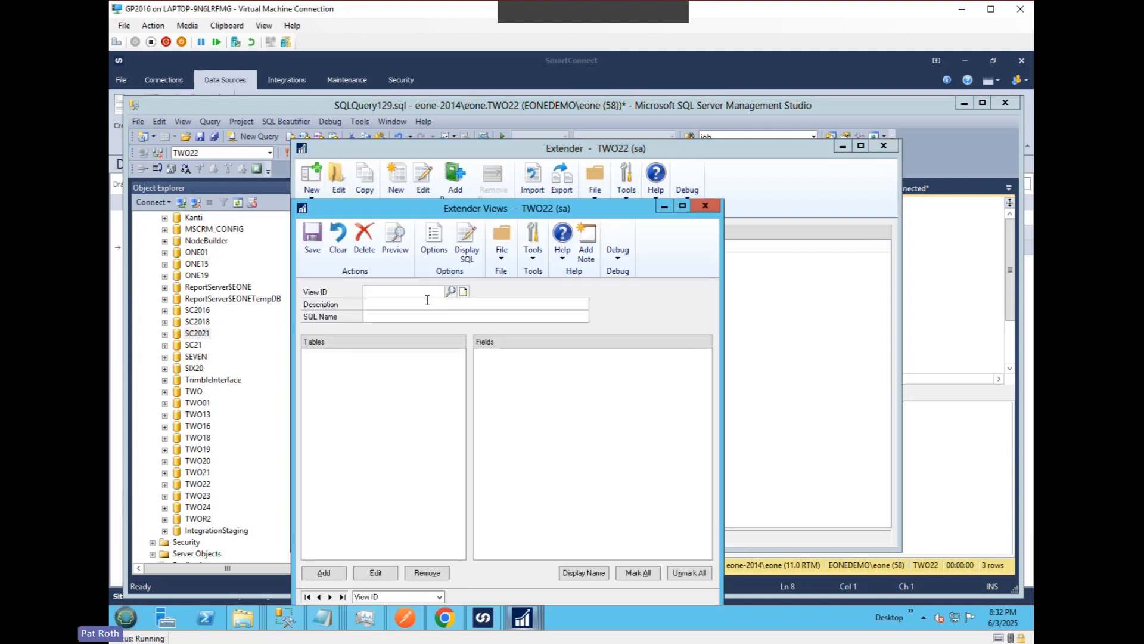
type("SOP_F")
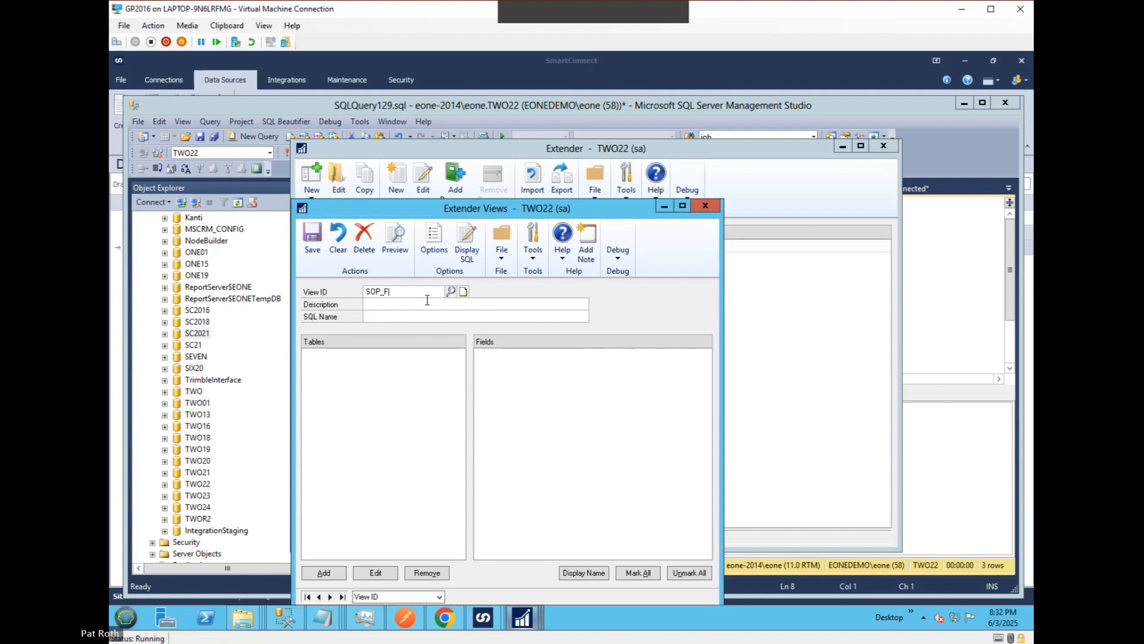
type("REIGHT")
key("Tab")
type("sop freig")
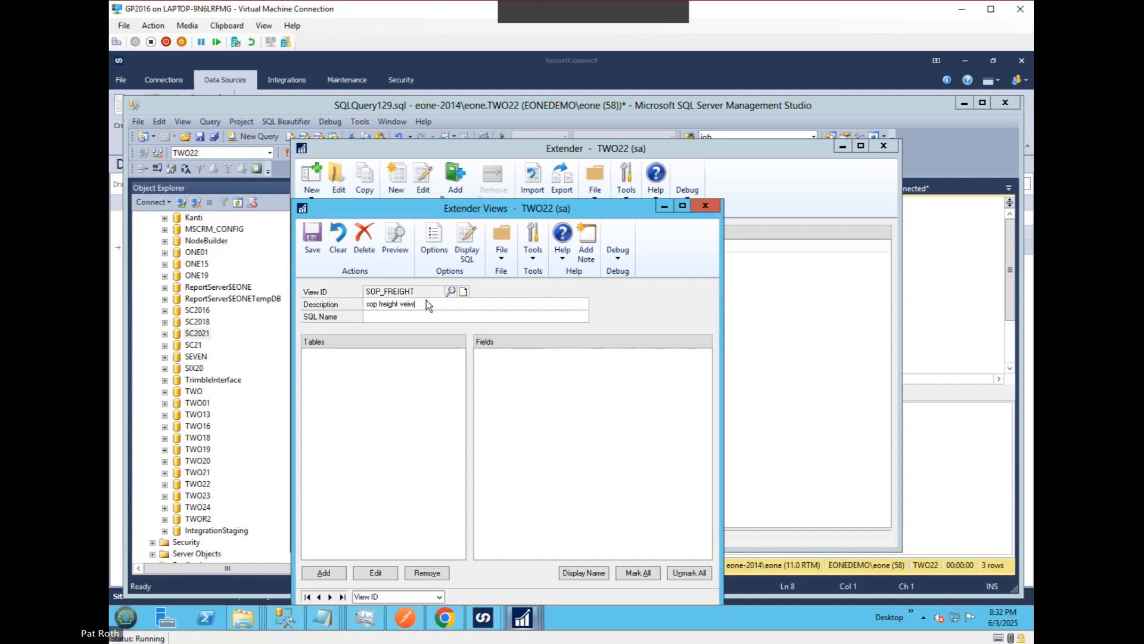
key("Tab")
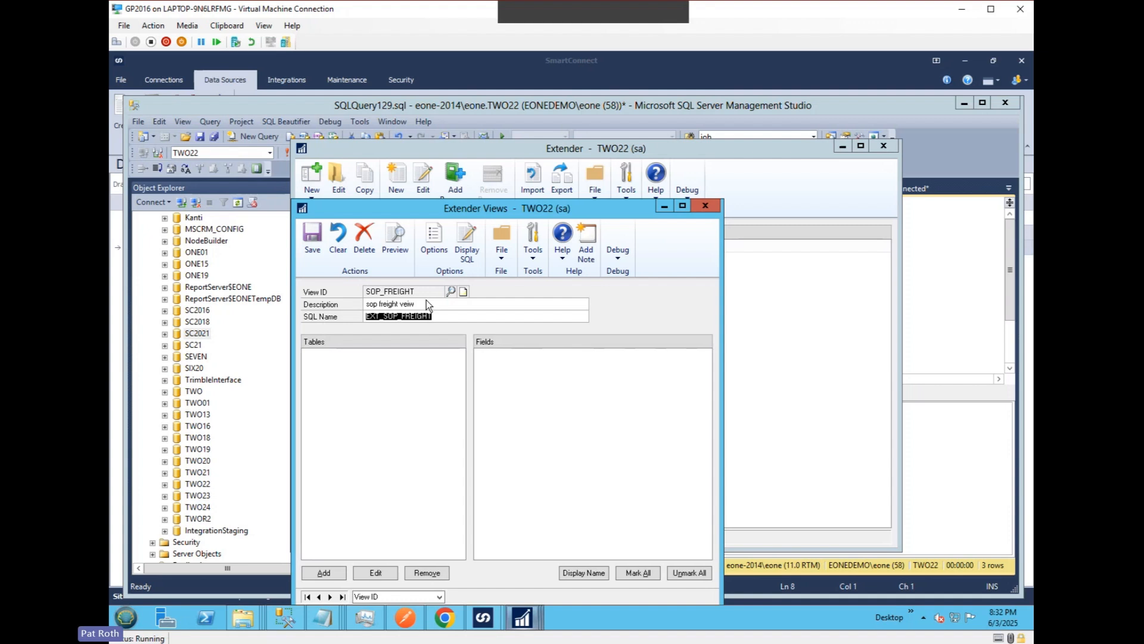
Remove the EXT_ prefix from the view's SQL name so it reads SOP_FREIGHT.
left_click(387, 319)
key("Delete")
key("Delete")
key("Delete")
key("Delete")
Add the sop freight Extender window as the view's primary table, then save the view and close its window.
left_click(323, 572)
left_click(557, 296)
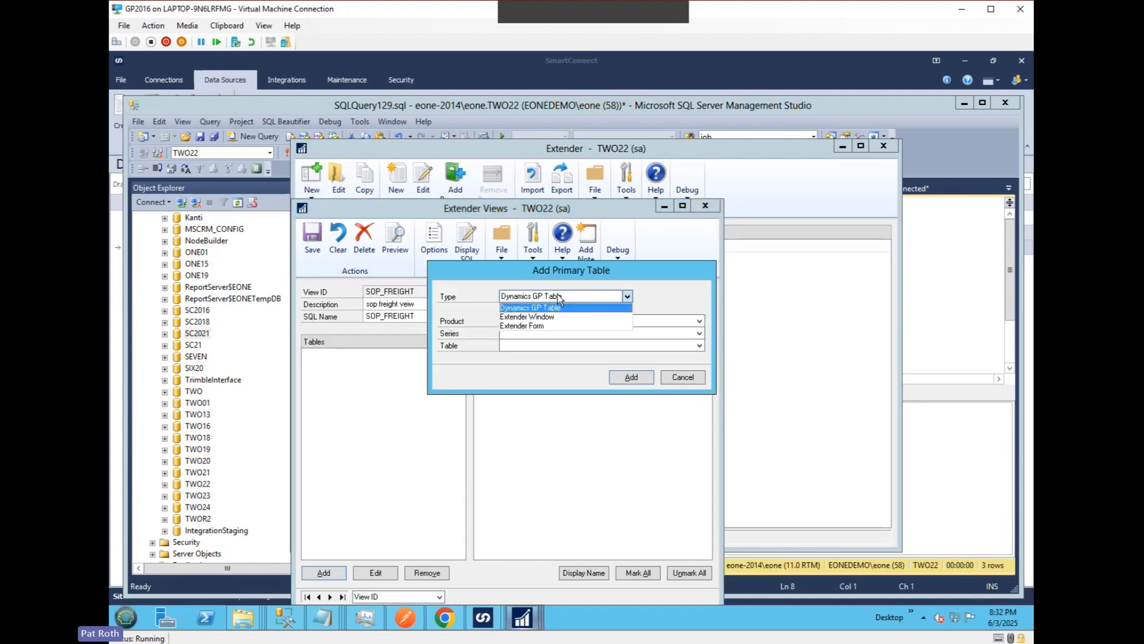
left_click(547, 318)
left_click(547, 321)
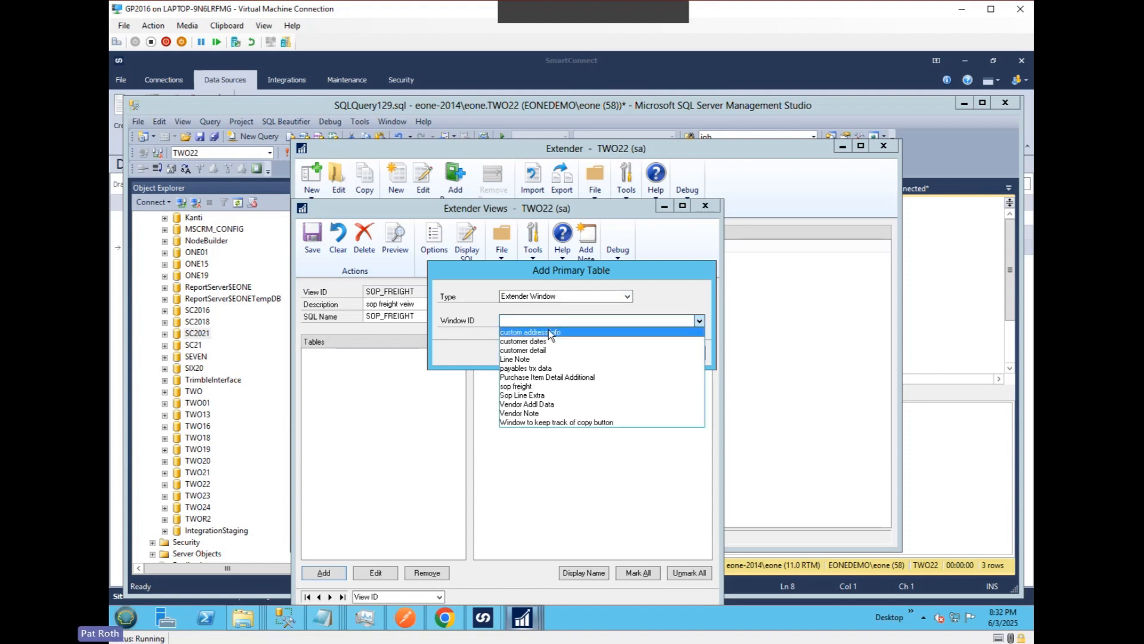
left_click(533, 386)
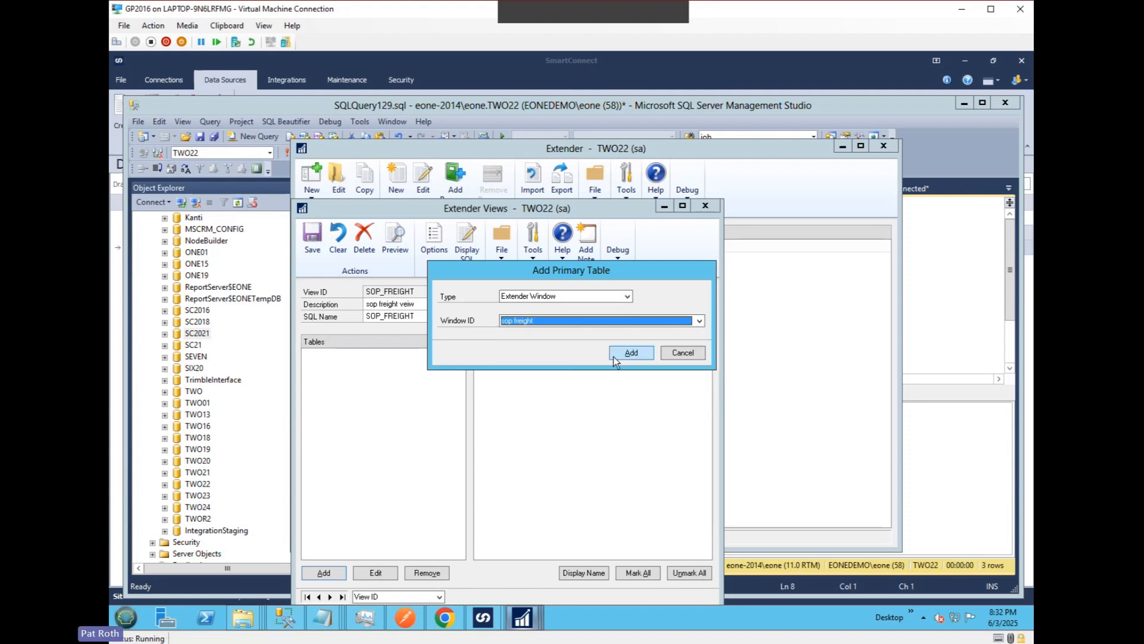
left_click(628, 352)
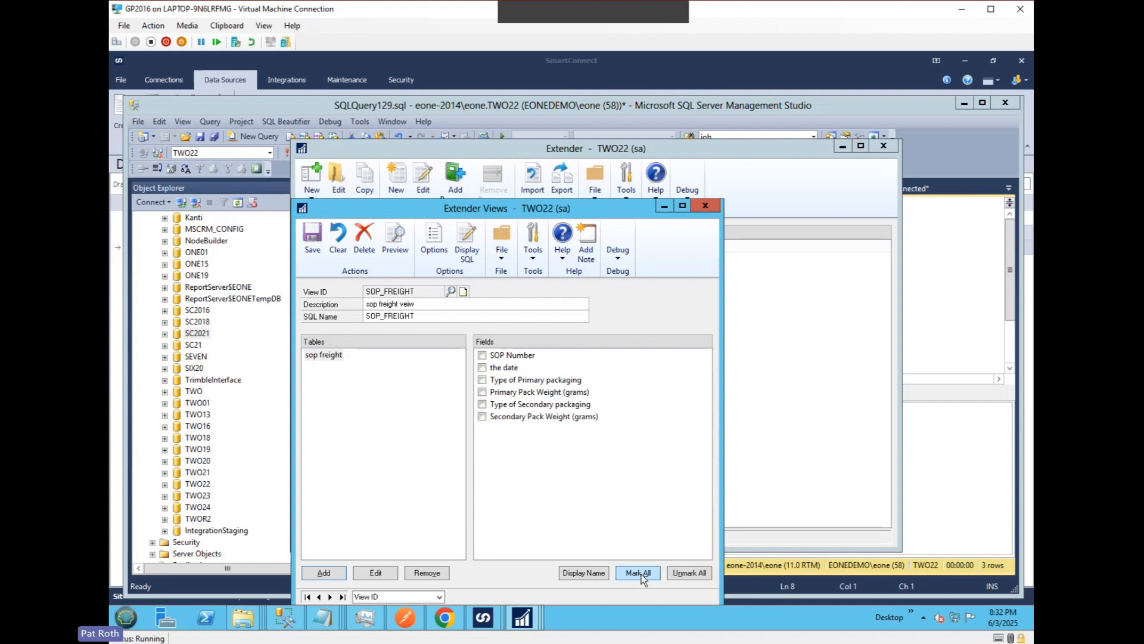
left_click(310, 241)
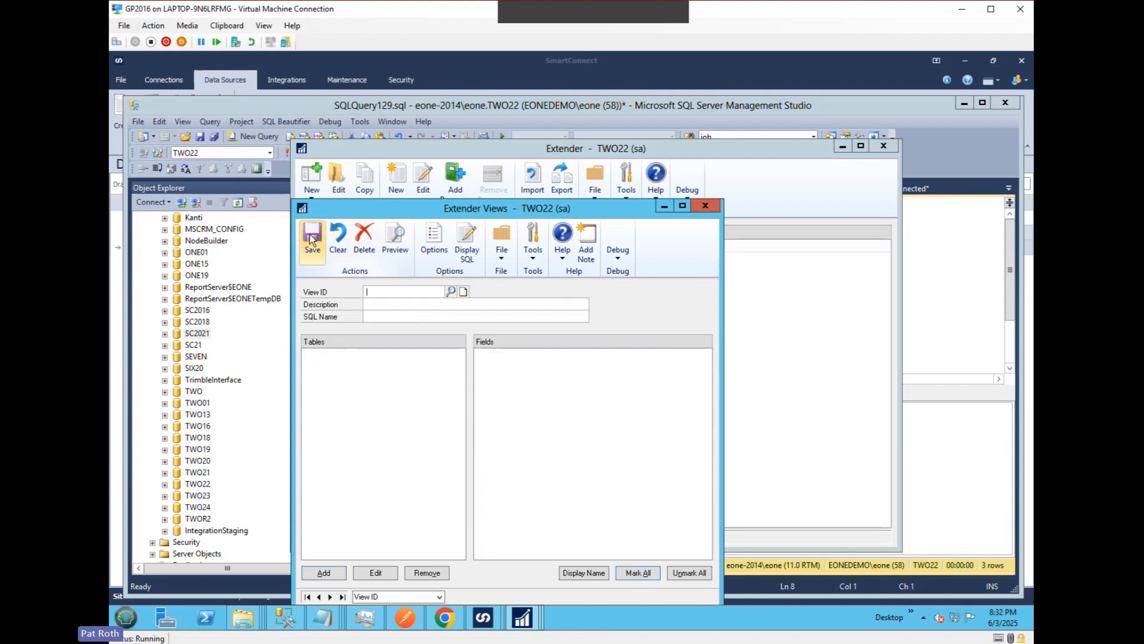
left_click(707, 207)
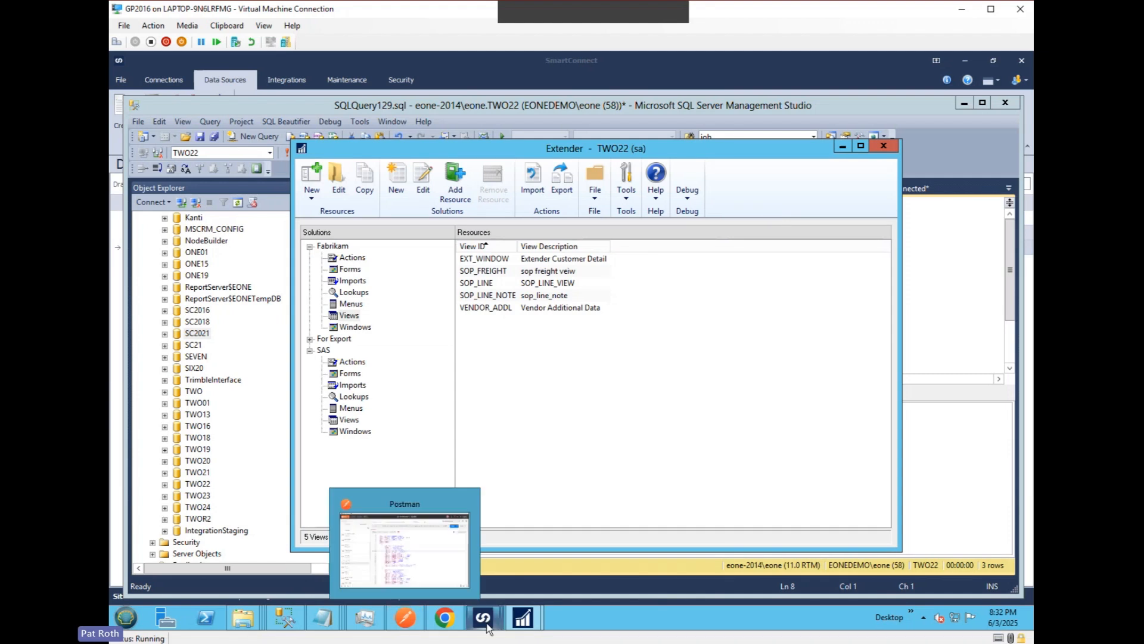
Switch to SQL Server Management Studio, rerun the Extender window query and check the results for SOP_FREIGHT.
mouse_move(487, 626)
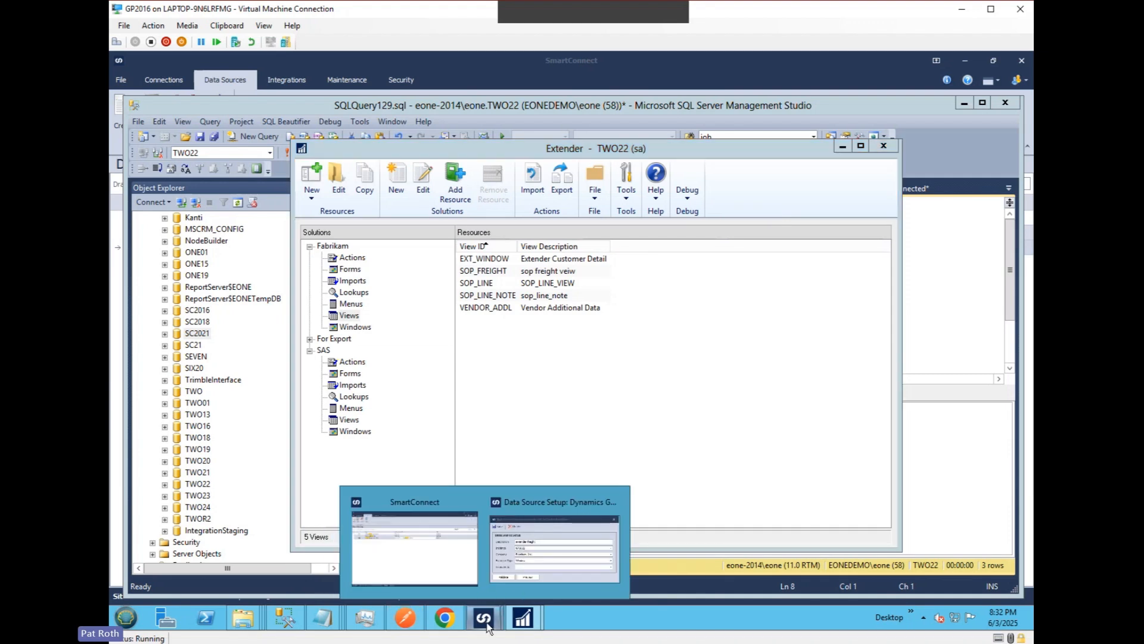
left_click(286, 620)
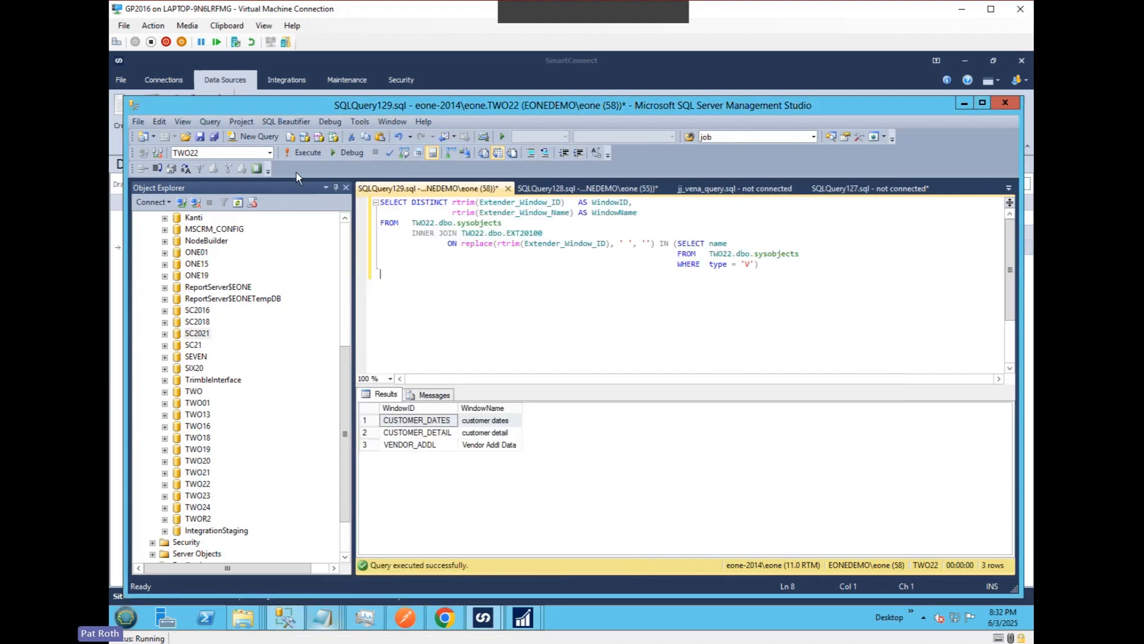
left_click(298, 156)
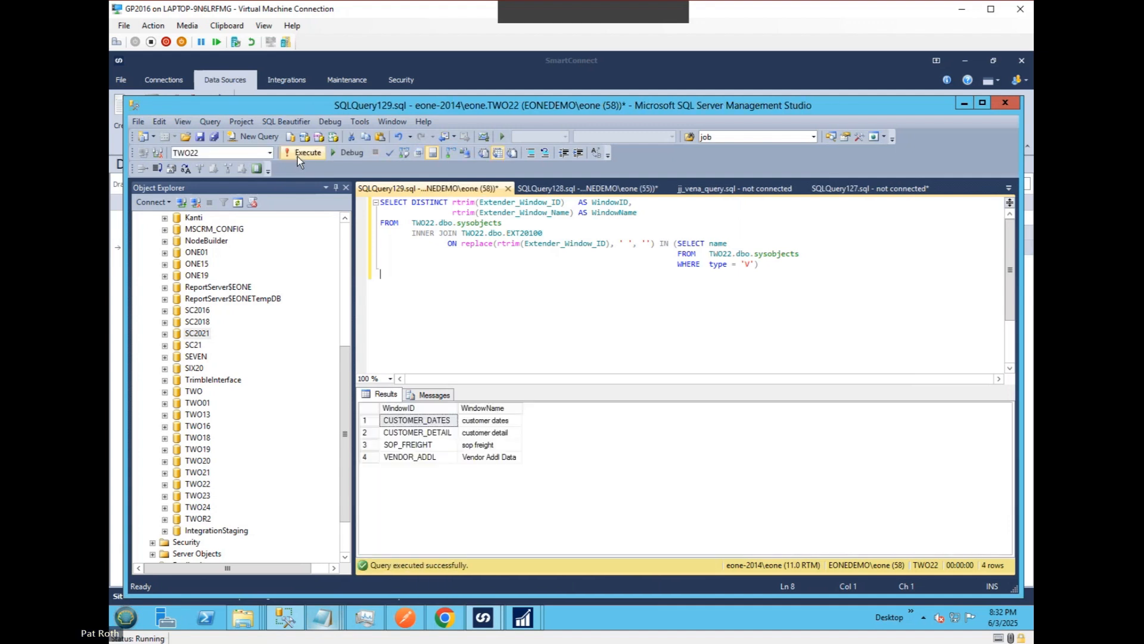
left_click(403, 445)
Switch to the SmartConnect data source setup and refresh the Extender IDs by changing the Extender type to Form and back to Window.
left_click(484, 620)
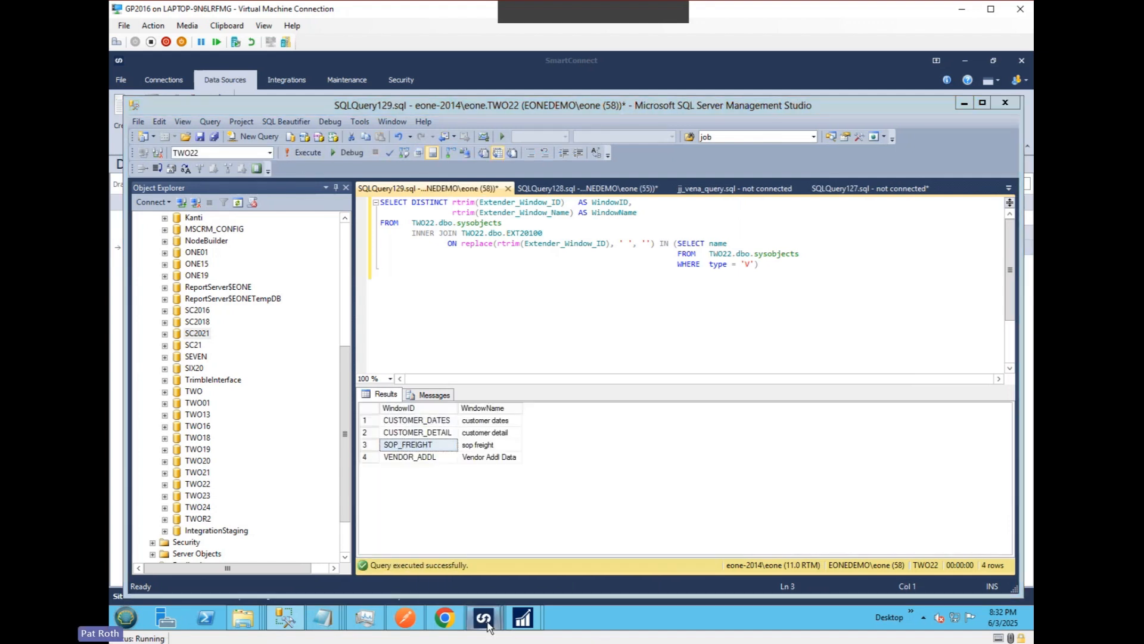
left_click(564, 552)
left_click(515, 359)
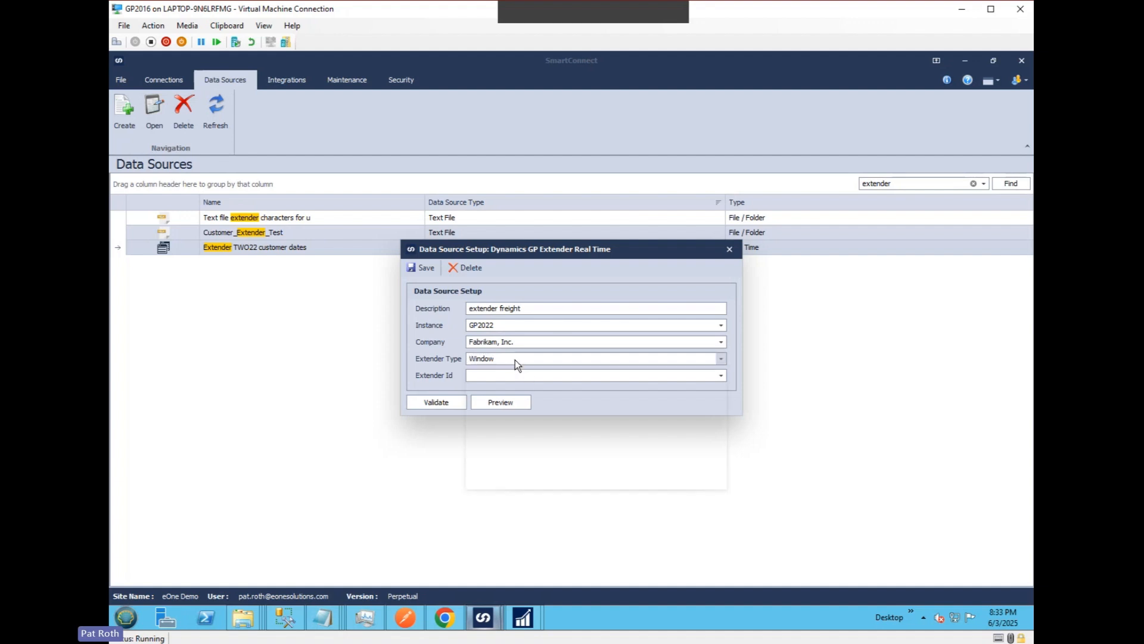
left_click(502, 399)
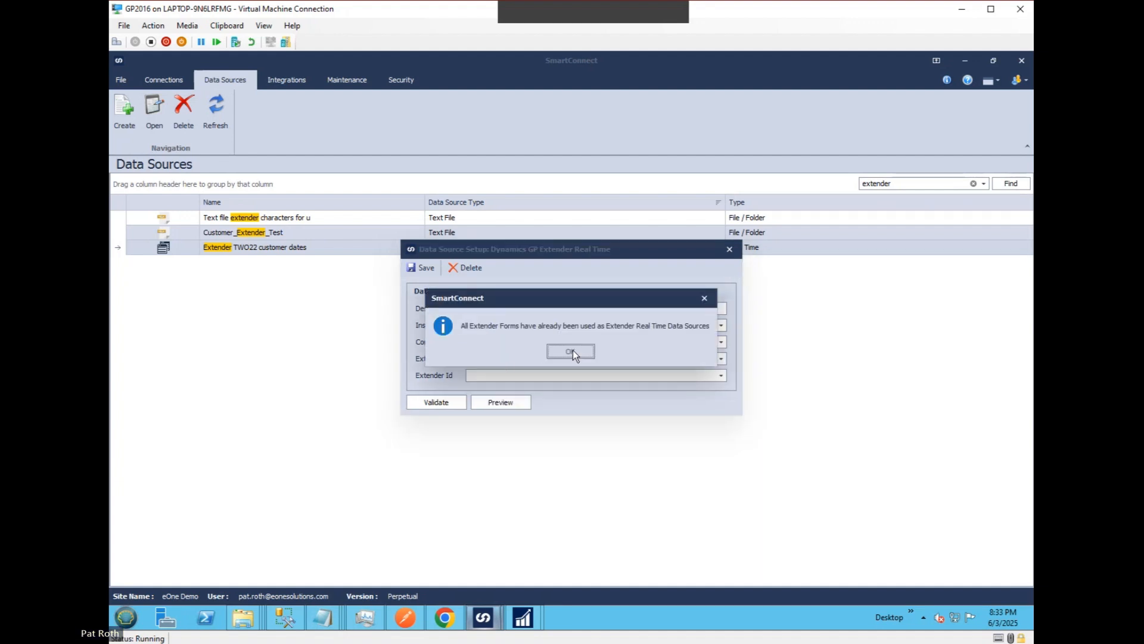
left_click(573, 352)
left_click(542, 358)
left_click(524, 387)
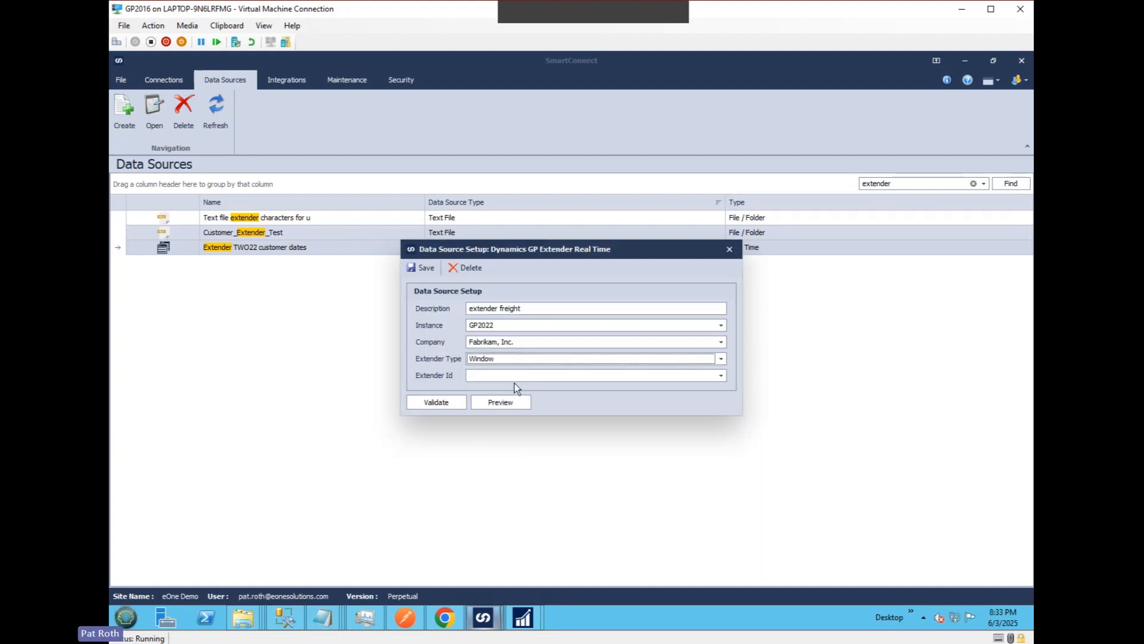
Save the extender freight data source with sop freight as its Extender ID and reopen it.
left_click(516, 375)
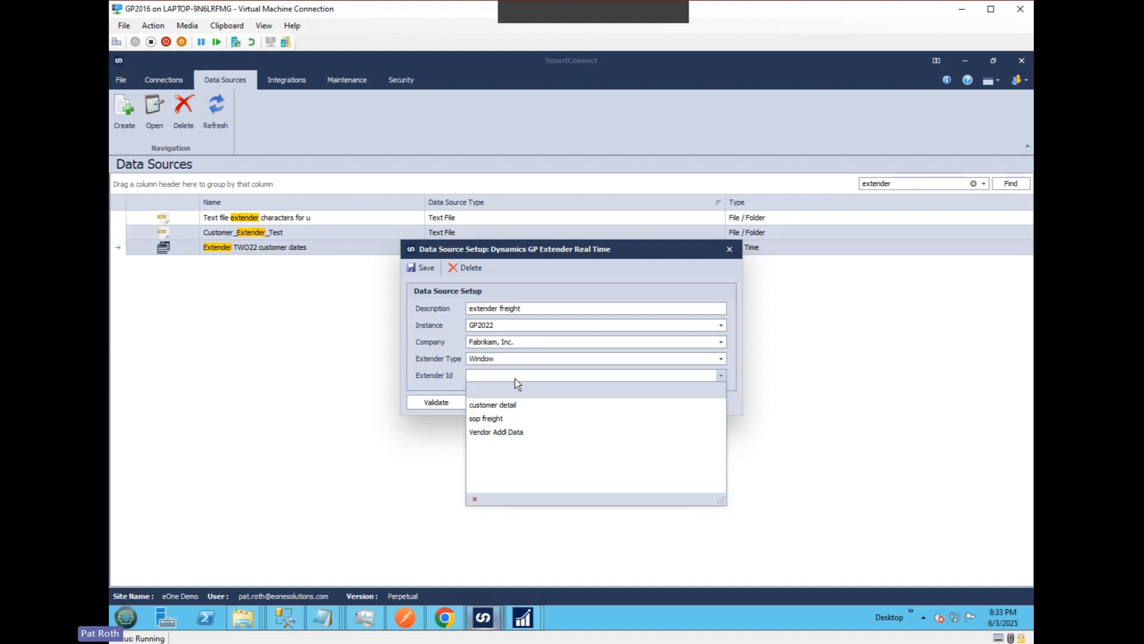
left_click(497, 419)
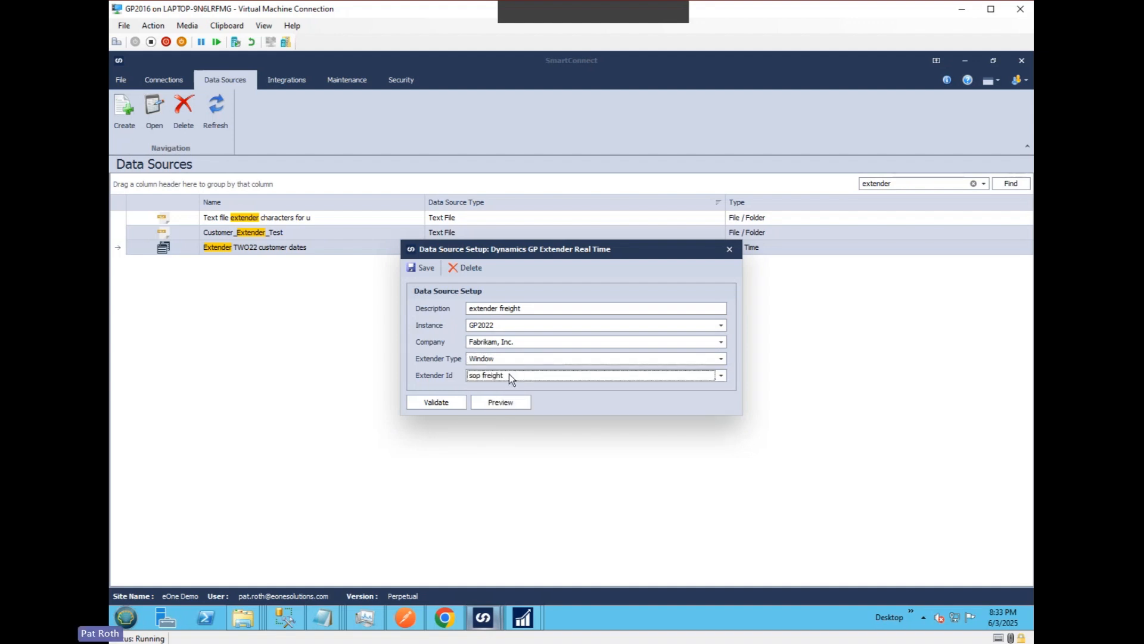
left_click(426, 267)
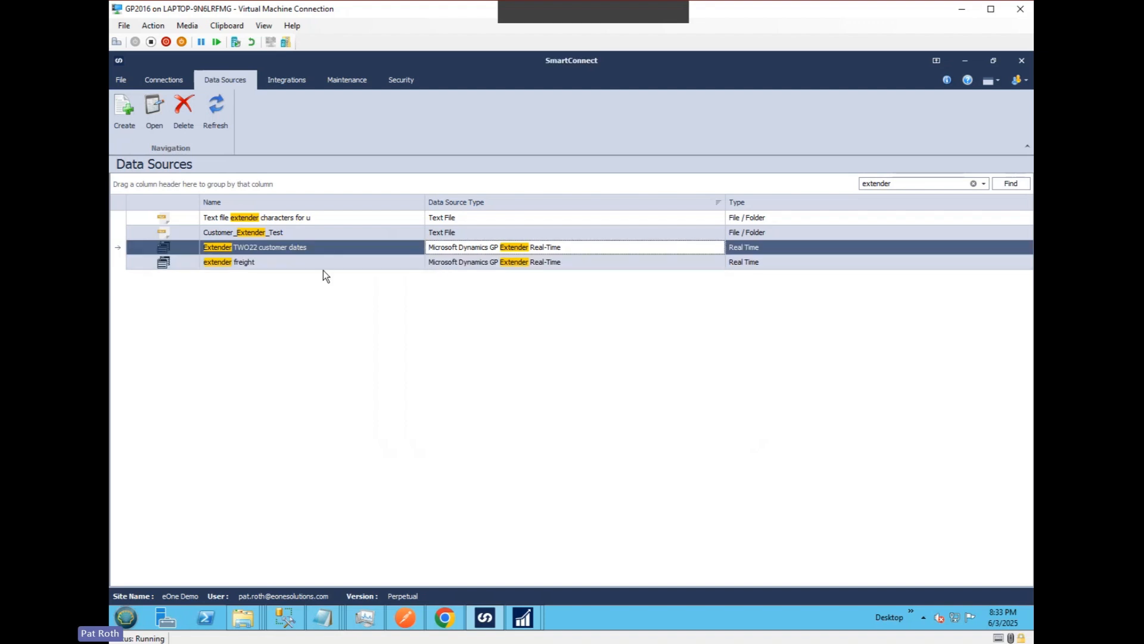
double_click(305, 266)
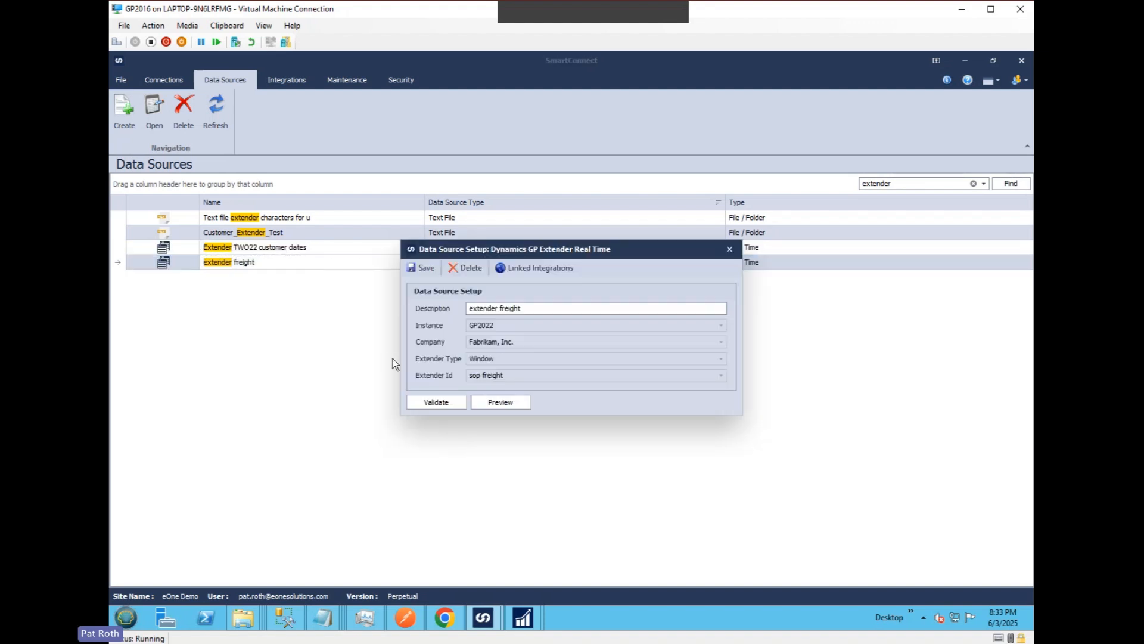